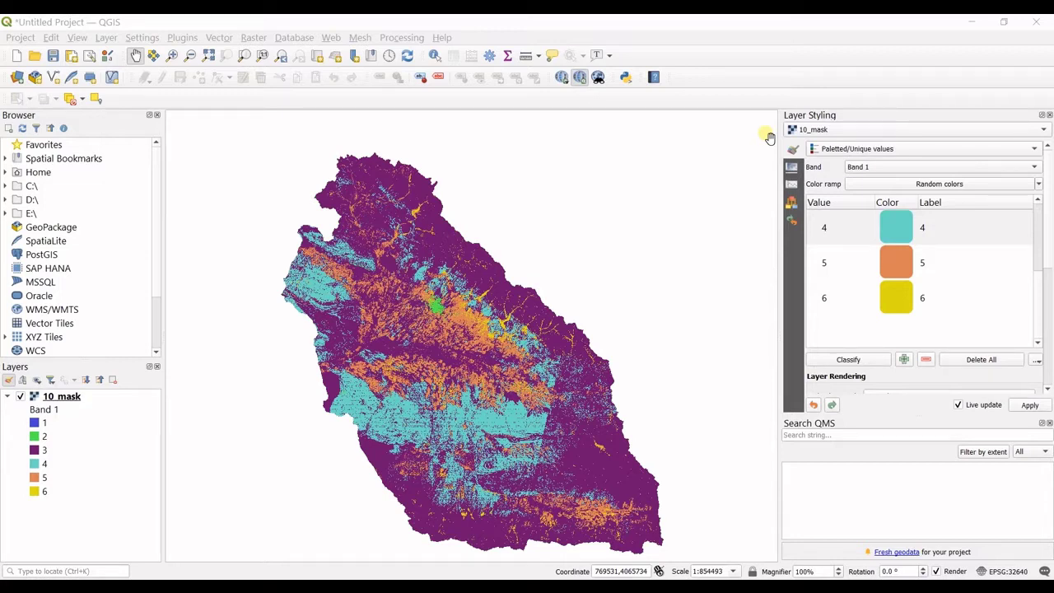
Create a new print layout titled 'Legend'.
{"action": "left_click_drag", "start_coordinate": [668, 362], "coordinate": [682, 340]}
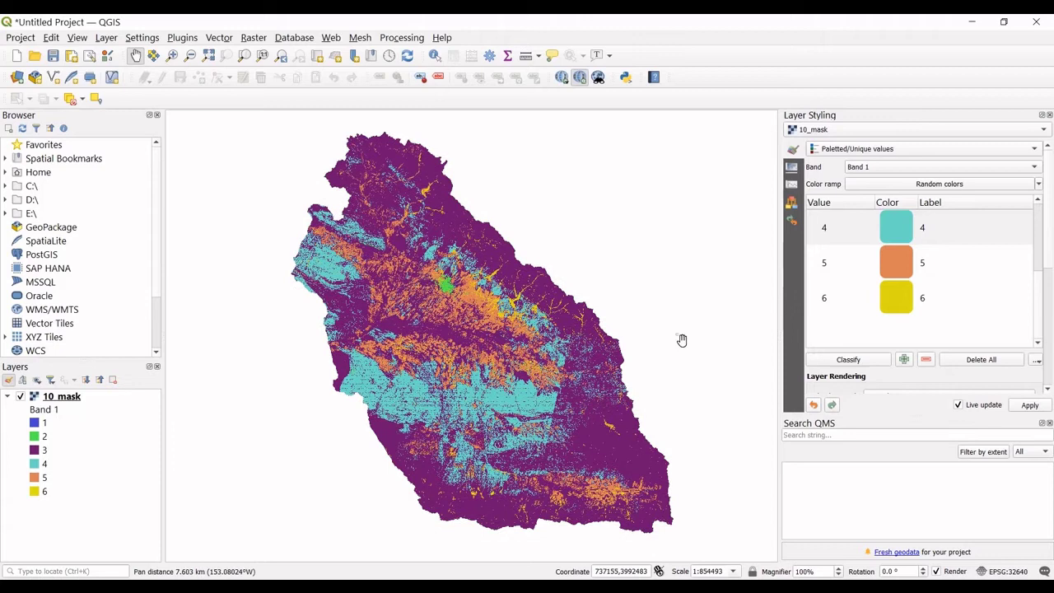
{"action": "left_click", "coordinate": [66, 58]}
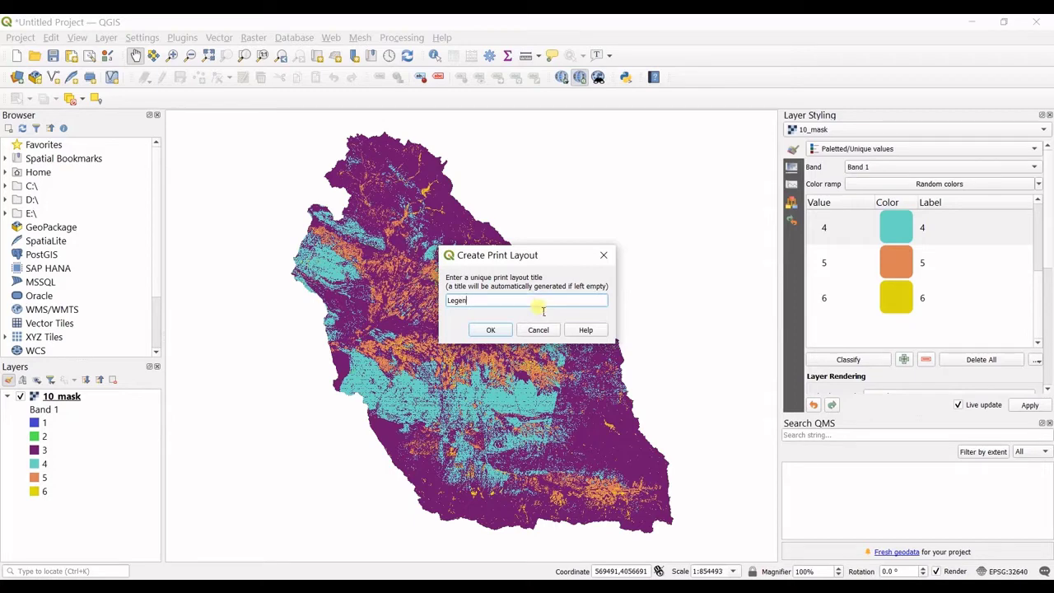
{"action": "left_click", "coordinate": [476, 332]}
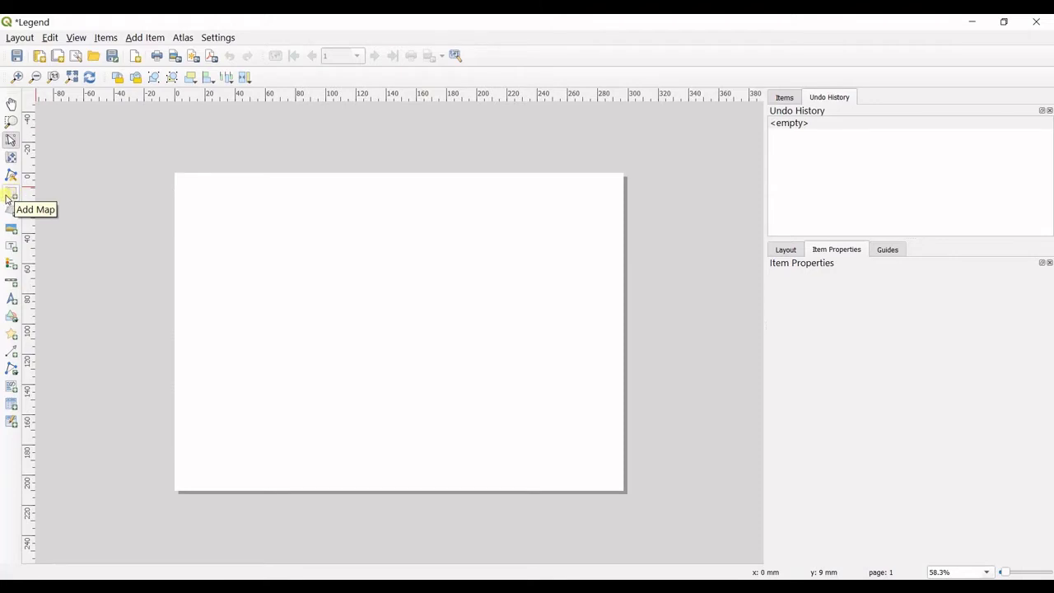
Draw Map 1 across the whole Legend page, showing the land-use raster.
{"action": "left_click", "coordinate": [11, 195]}
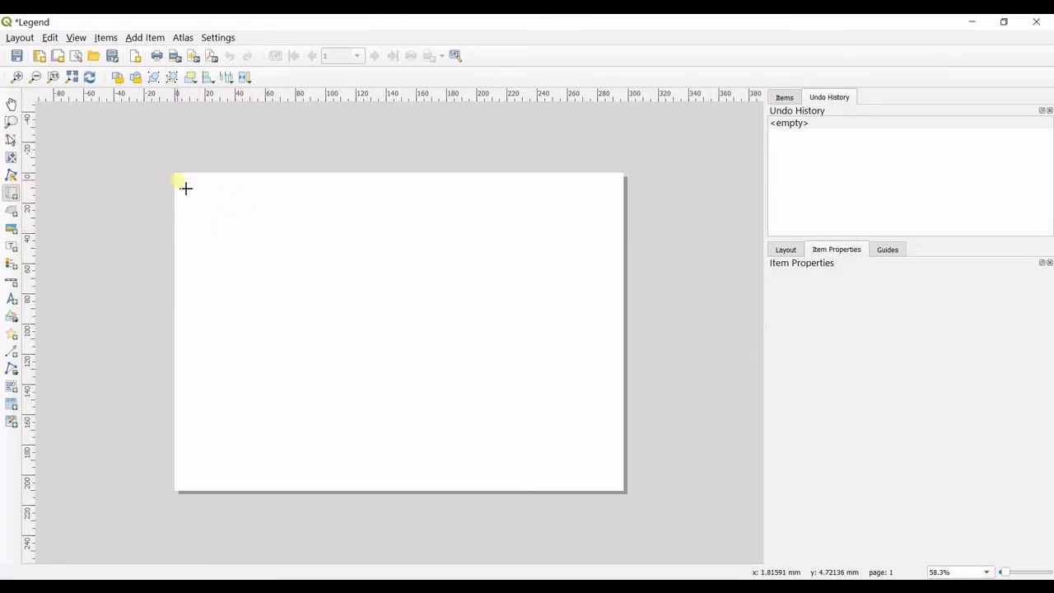
{"action": "left_click_drag", "start_coordinate": [188, 186], "coordinate": [596, 483]}
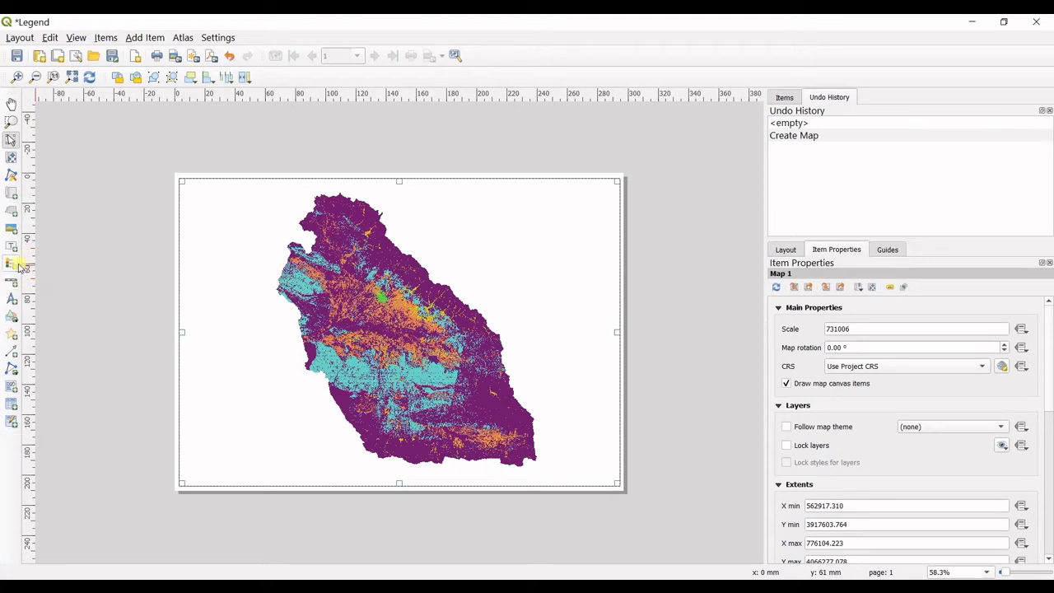
Draw a legend at the page's lower left, enlarge its frame, and toggle Auto update off and on.
{"action": "left_click", "coordinate": [12, 266]}
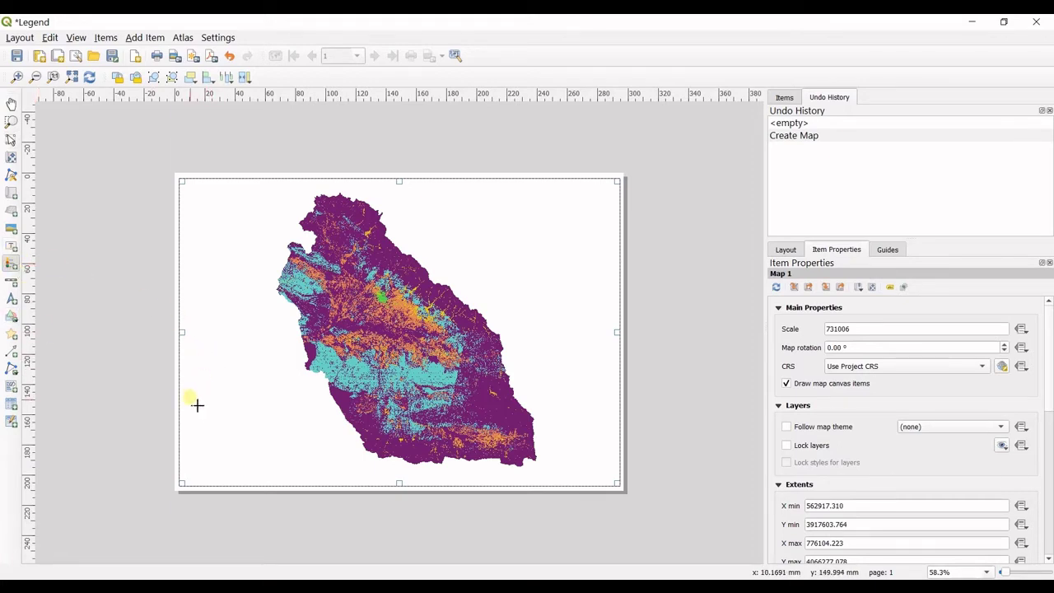
{"action": "left_click_drag", "start_coordinate": [191, 402], "coordinate": [279, 491]}
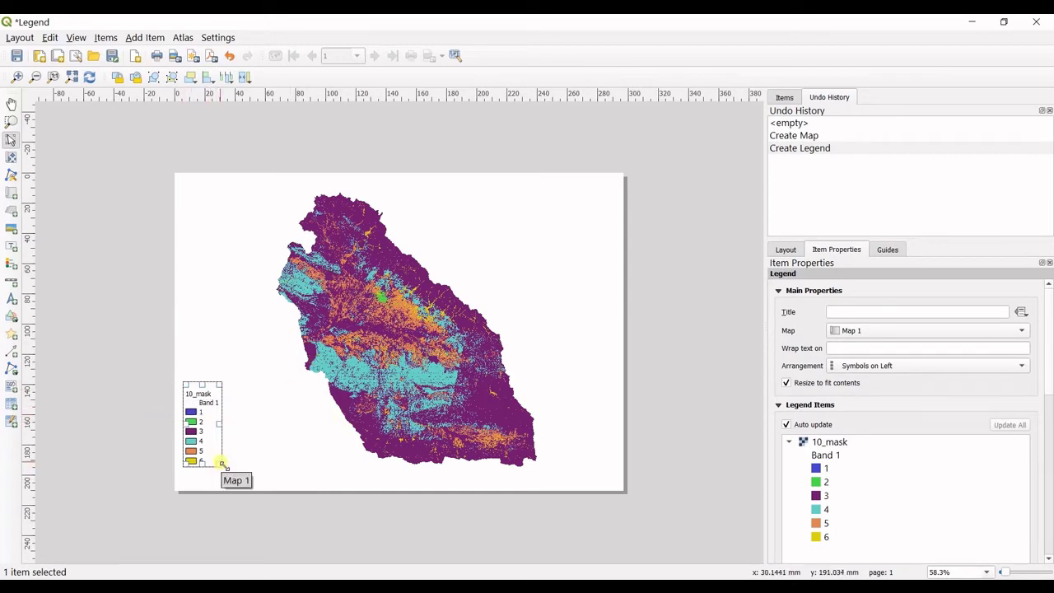
{"action": "left_click_drag", "start_coordinate": [222, 463], "coordinate": [253, 486]}
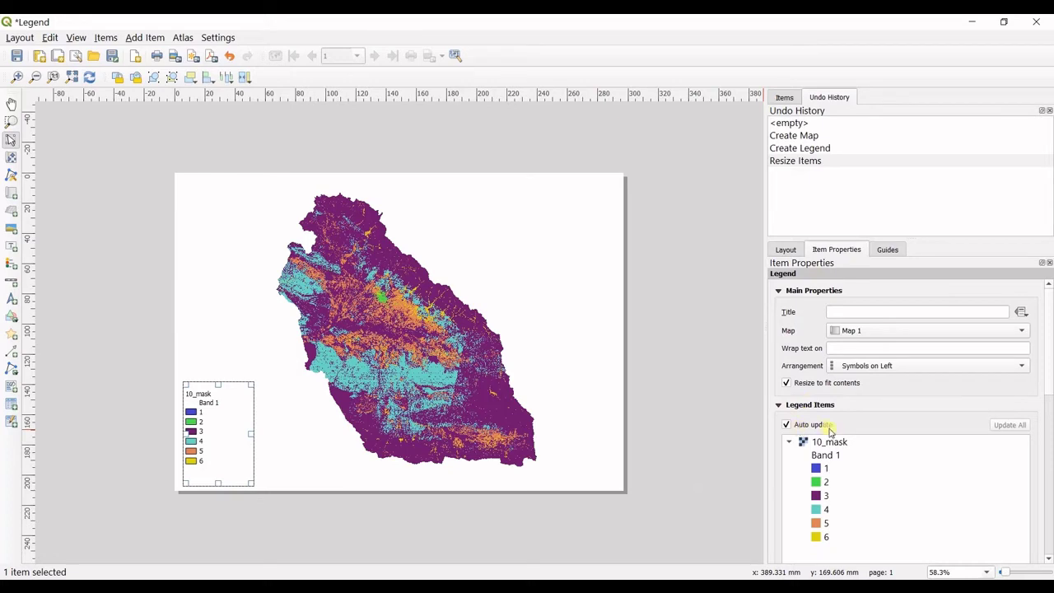
{"action": "left_click", "coordinate": [785, 426]}
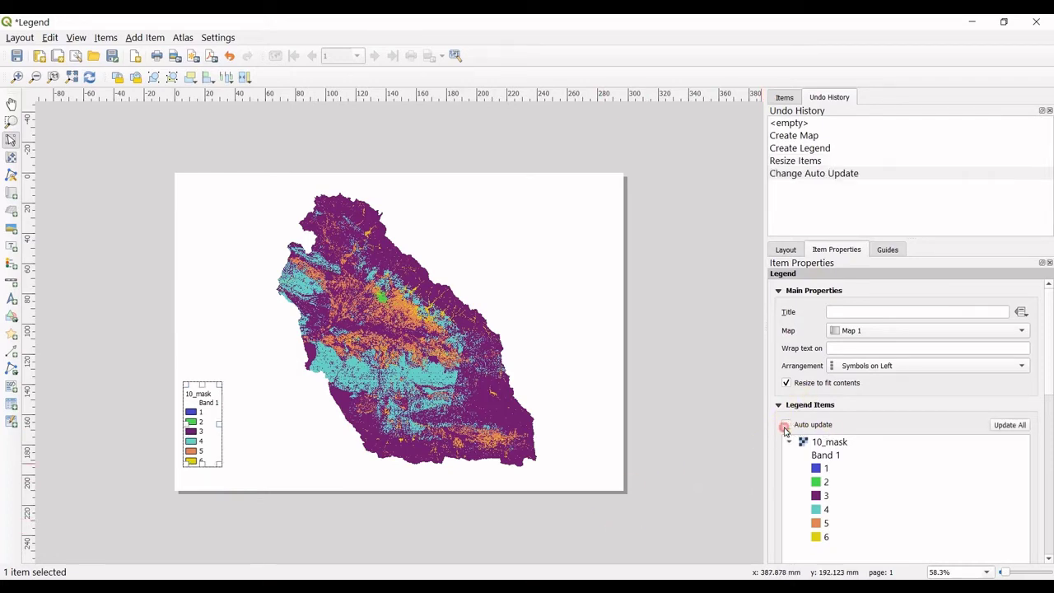
{"action": "left_click", "coordinate": [785, 426]}
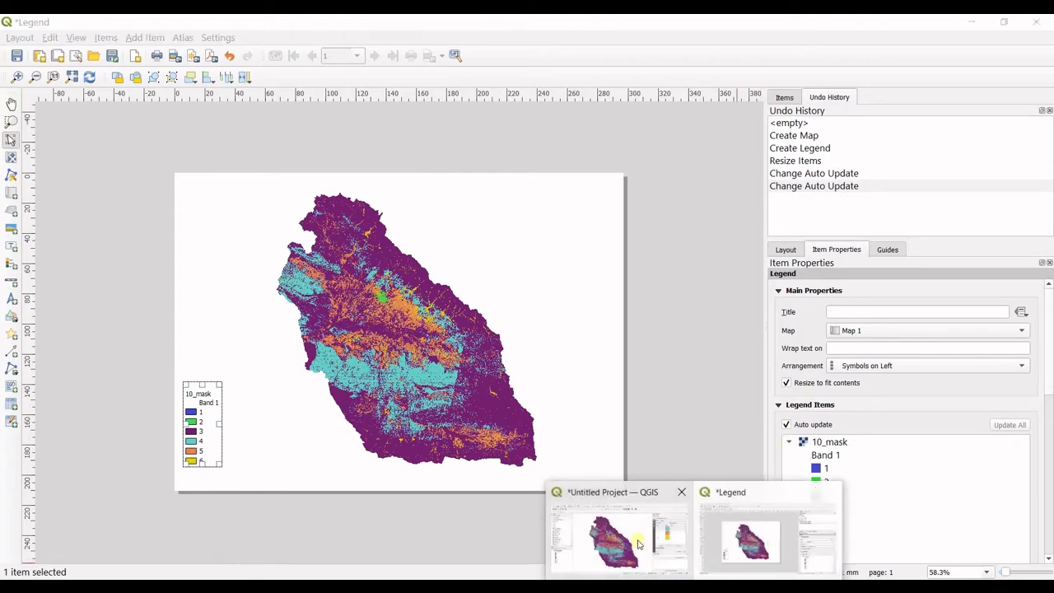
Rename the 10_mask layer to 'Landuse'.
{"action": "left_click", "coordinate": [638, 540]}
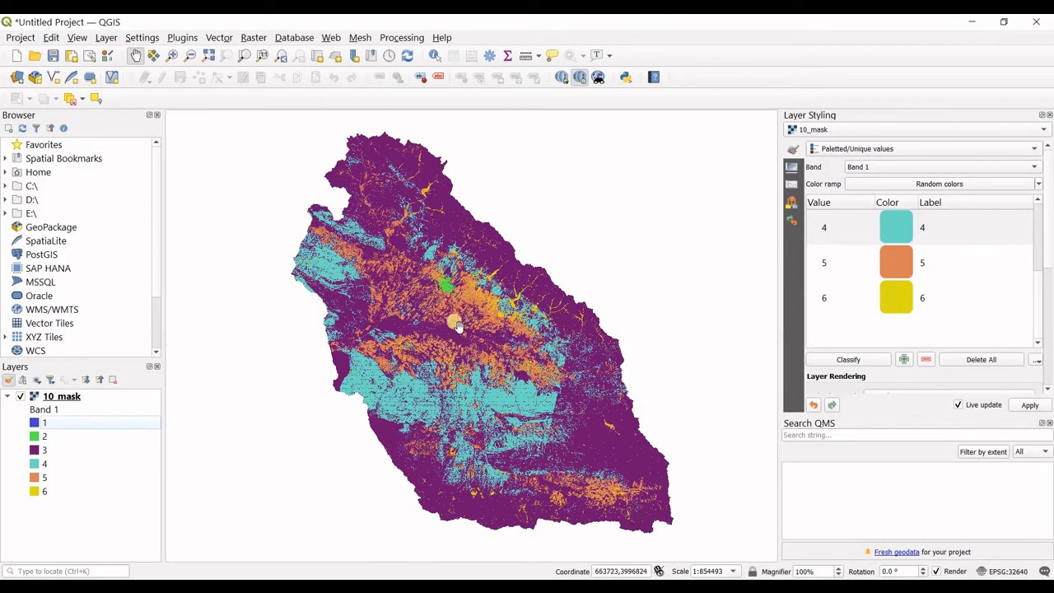
{"action": "right_click", "coordinate": [47, 399]}
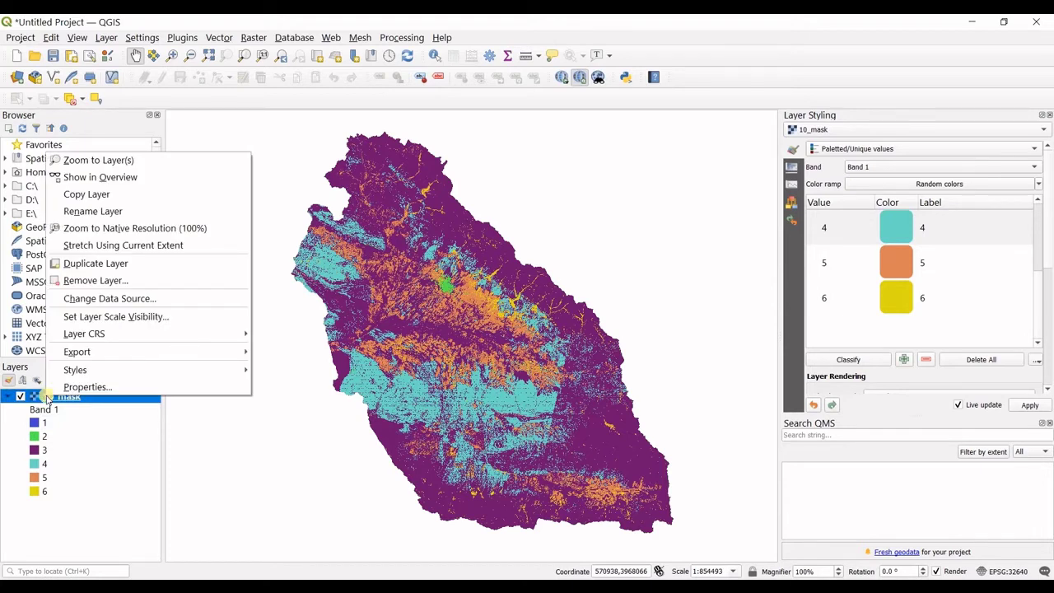
{"action": "left_click", "coordinate": [82, 211]}
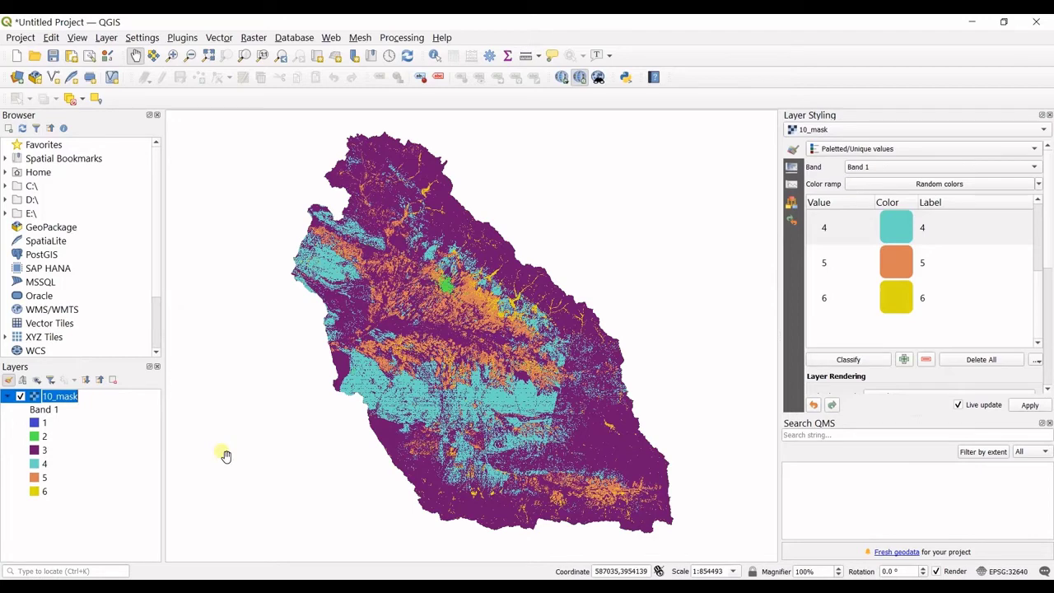
{"action": "type", "text": "Landuse"}
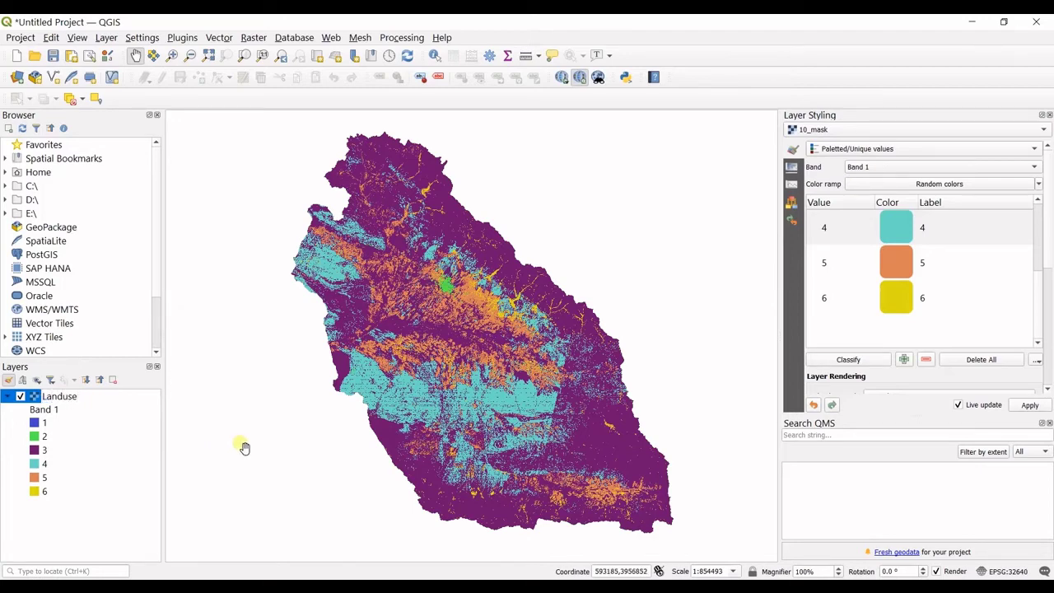
{"action": "left_click_drag", "start_coordinate": [242, 447], "coordinate": [299, 481]}
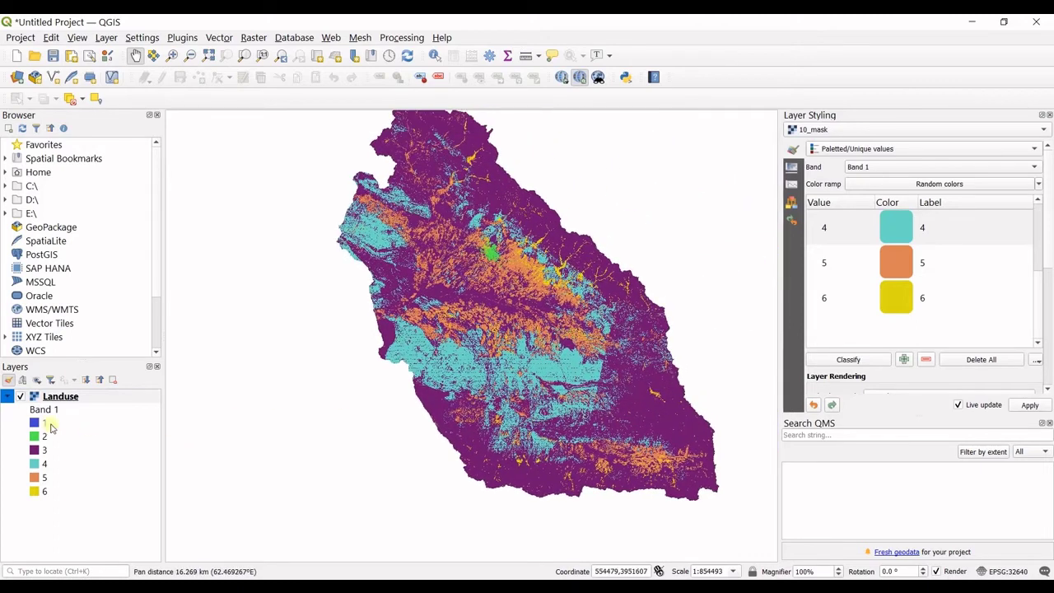
{"action": "scroll", "coordinate": [966, 325], "scroll_direction": "up", "scroll_amount": 1}
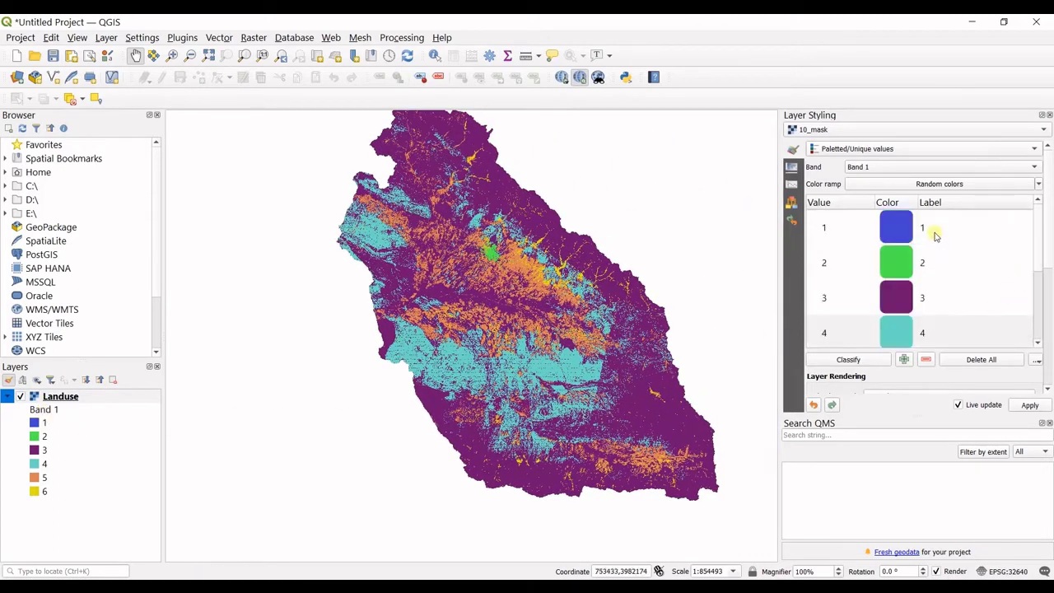
Label classes 1–3 as Water, Cities and Bare soil.
{"action": "left_click", "coordinate": [924, 229]}
{"action": "left_click", "coordinate": [924, 230]}
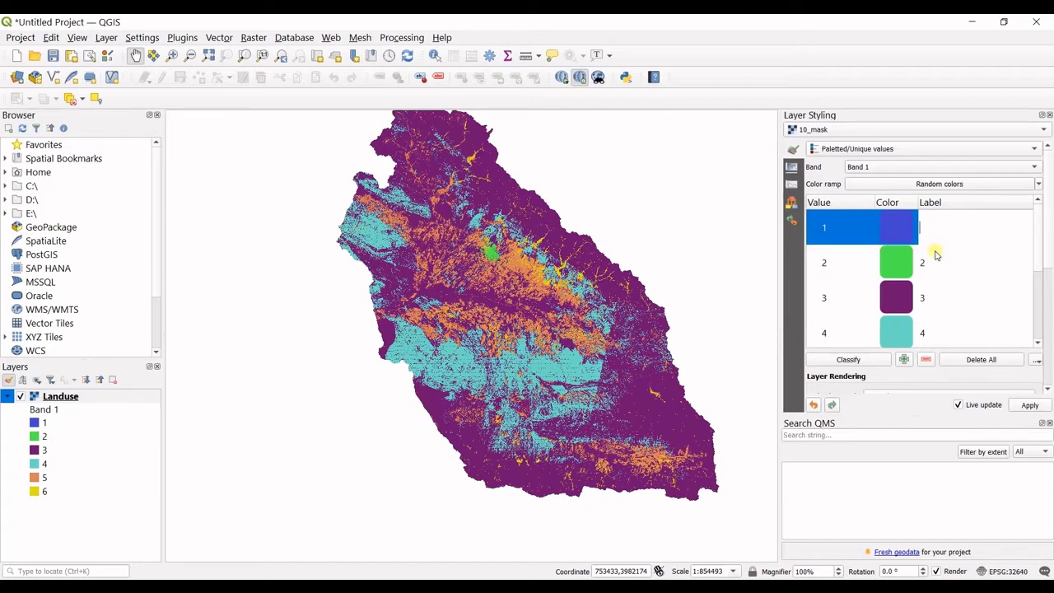
{"action": "left_click", "coordinate": [936, 255]}
{"action": "left_click", "coordinate": [939, 220]}
{"action": "left_click", "coordinate": [944, 229]}
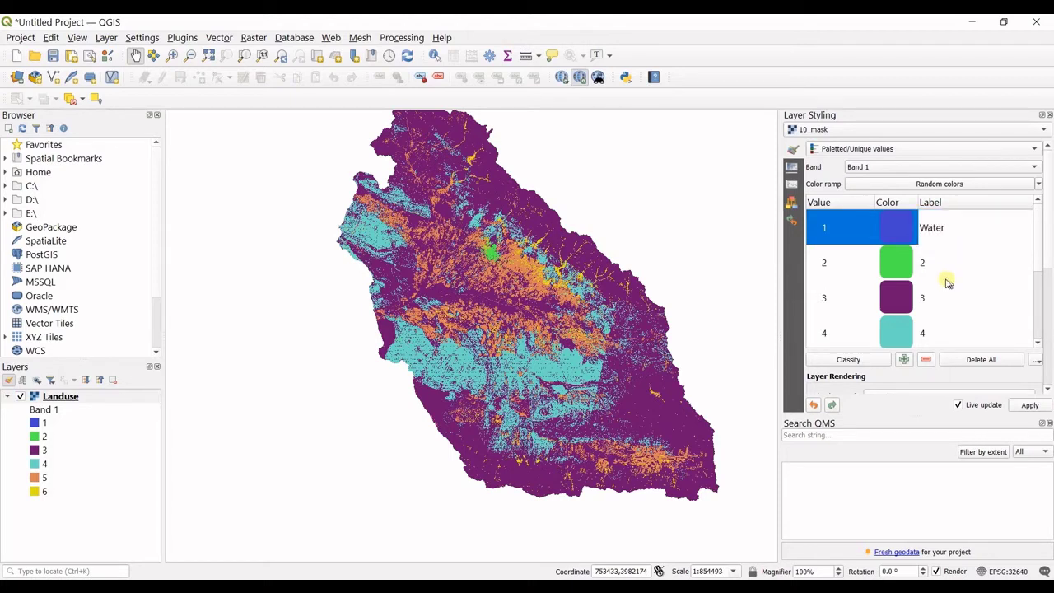
{"action": "left_click", "coordinate": [927, 265]}
{"action": "left_click", "coordinate": [920, 263]}
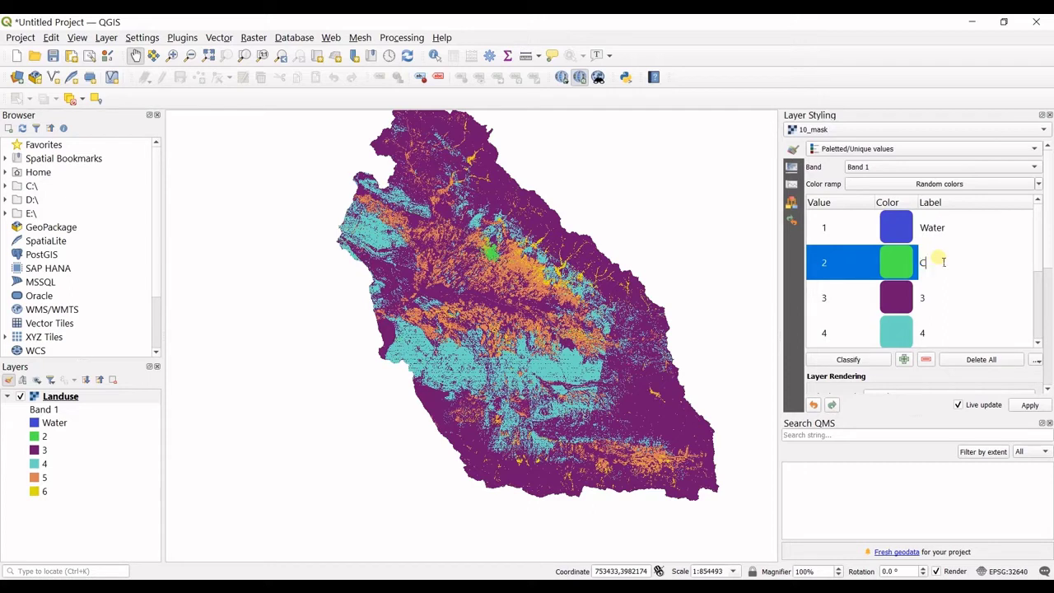
{"action": "left_click", "coordinate": [926, 284]}
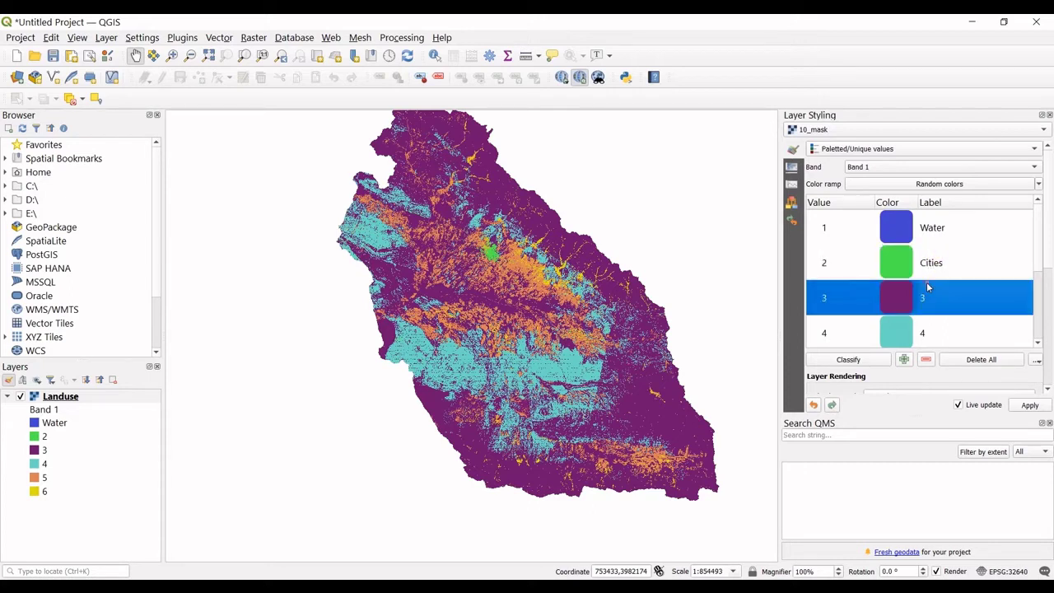
{"action": "left_click", "coordinate": [940, 301]}
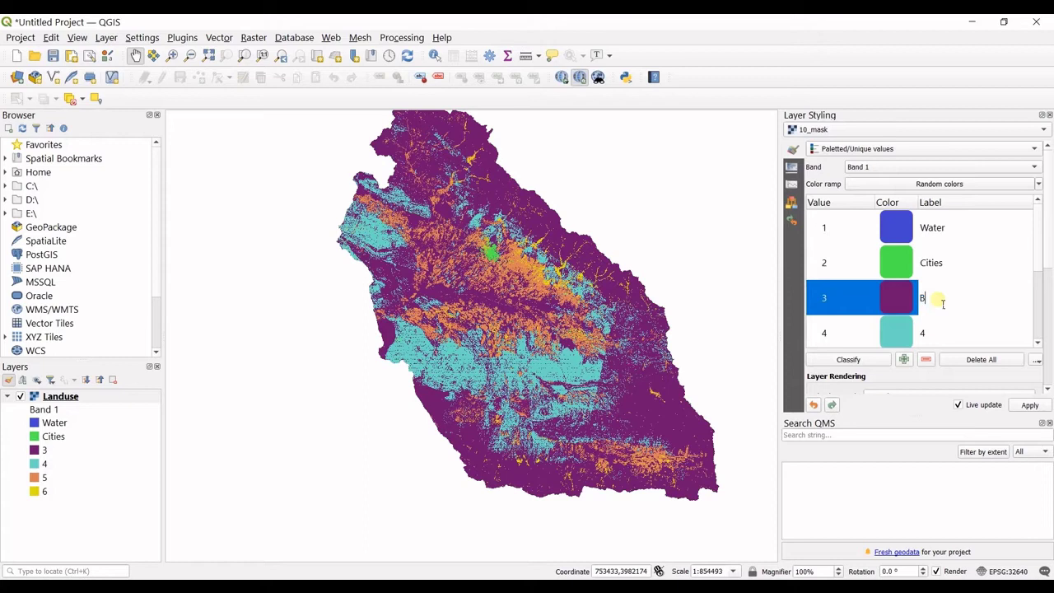
{"action": "type", "text": "Bare soil"}
{"action": "scroll", "coordinate": [934, 280], "scroll_direction": "down", "scroll_amount": 1}
{"action": "scroll", "coordinate": [931, 272], "scroll_direction": "up", "scroll_amount": 1}
{"action": "left_click", "coordinate": [924, 333]}
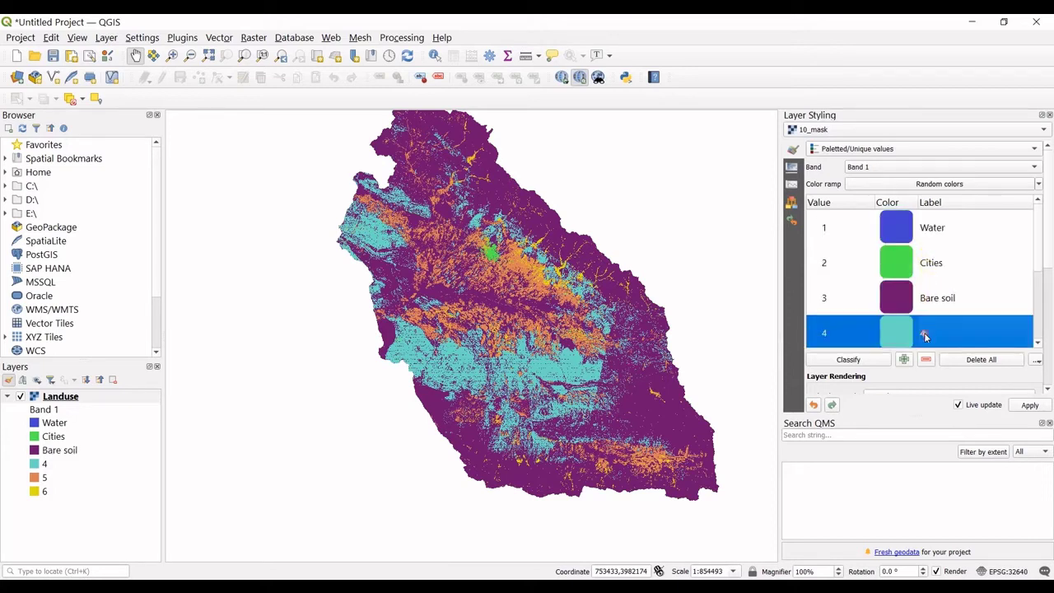
Label classes 4–6 as Pasture, Crop and Orchard.
{"action": "left_click", "coordinate": [927, 333]}
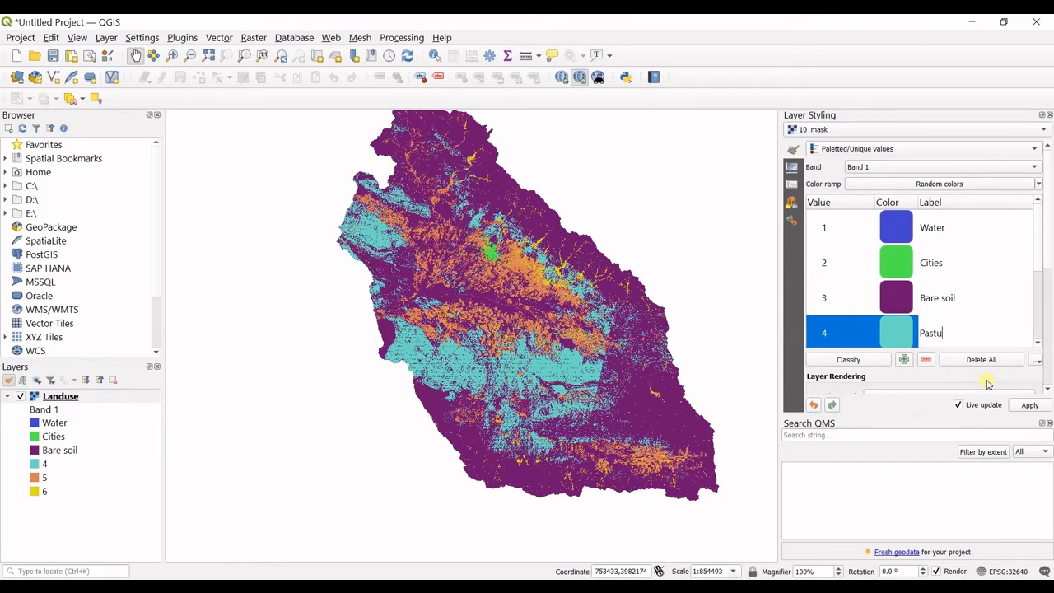
{"action": "scroll", "coordinate": [934, 301], "scroll_direction": "down", "scroll_amount": 2}
{"action": "double_click", "coordinate": [922, 263]}
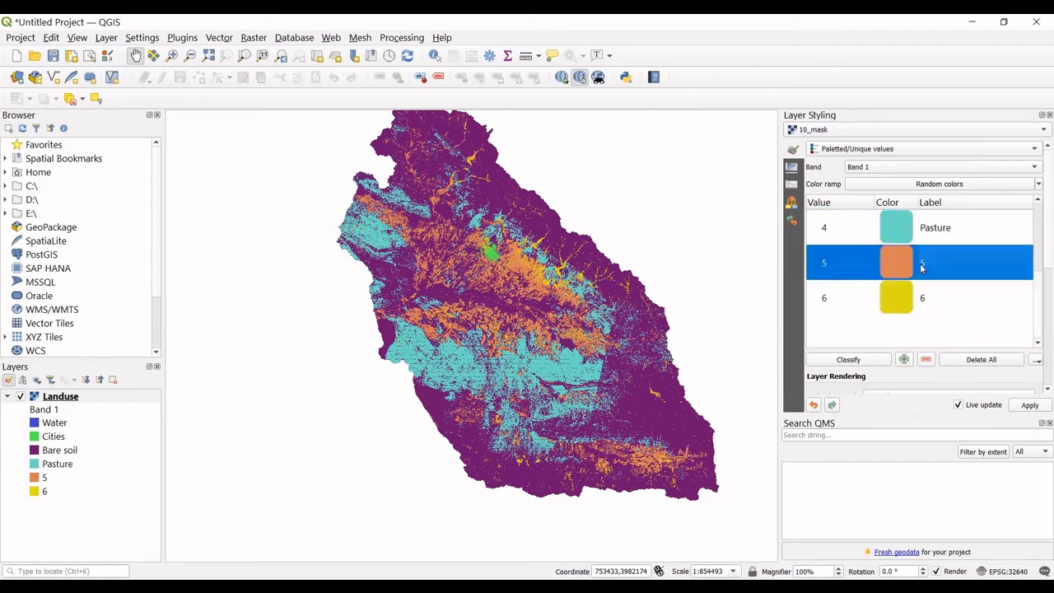
{"action": "left_click", "coordinate": [947, 303]}
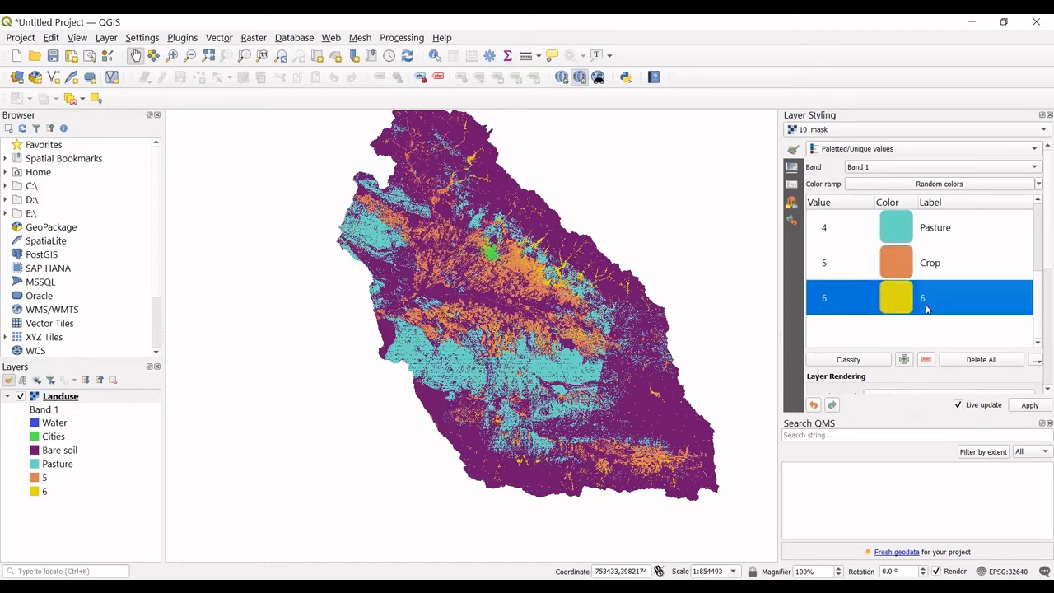
{"action": "double_click", "coordinate": [932, 298]}
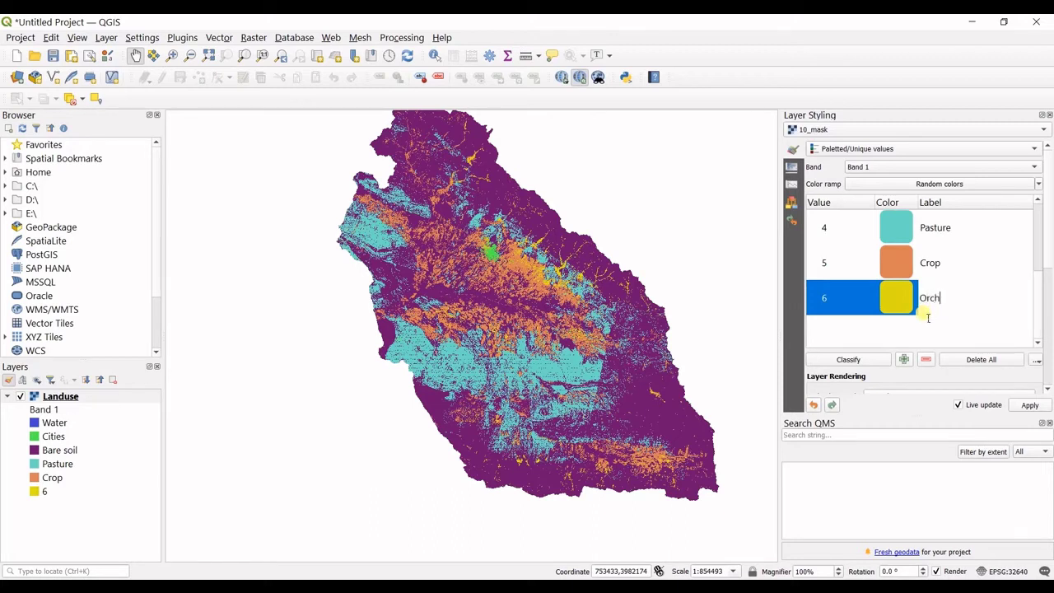
{"action": "type", "text": "Orchard"}
{"action": "key", "text": "Return"}
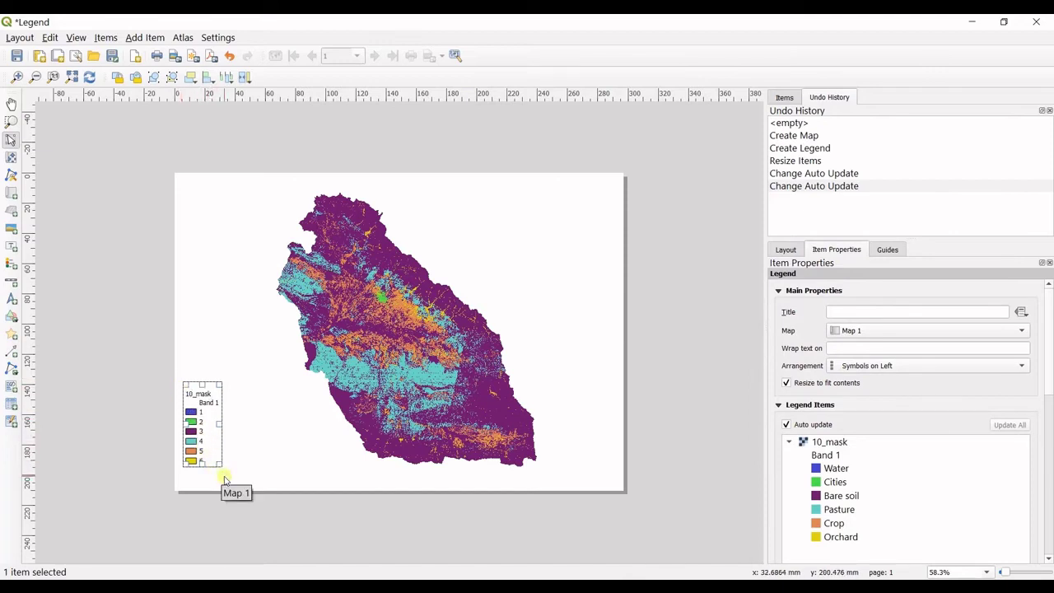
Delete the old numbered legend and draw a new Landuse legend at the lower left.
{"action": "left_click", "coordinate": [210, 425]}
{"action": "key", "text": "Delete"}
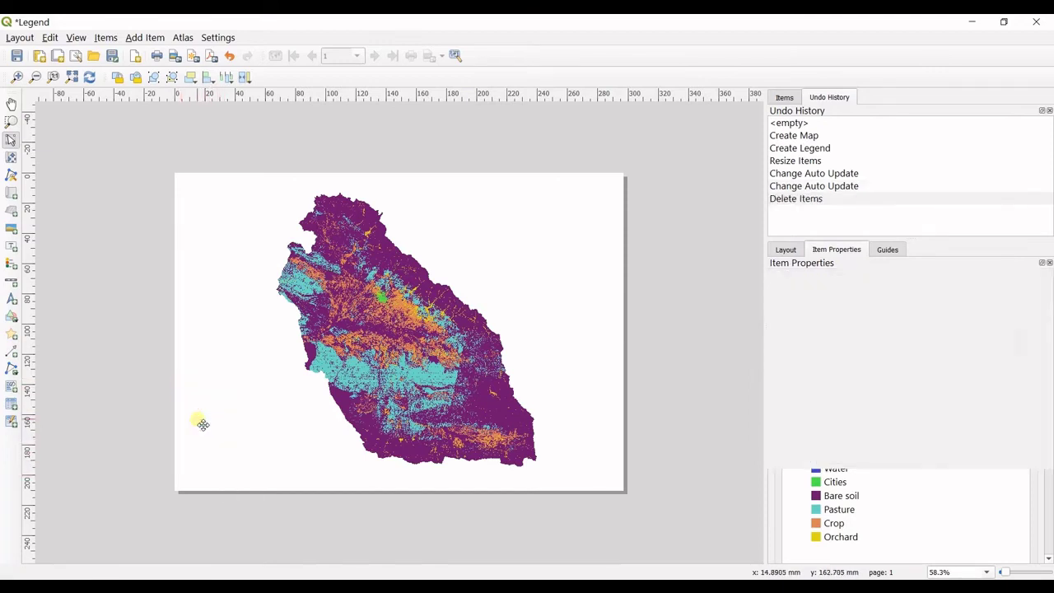
{"action": "left_click", "coordinate": [12, 263]}
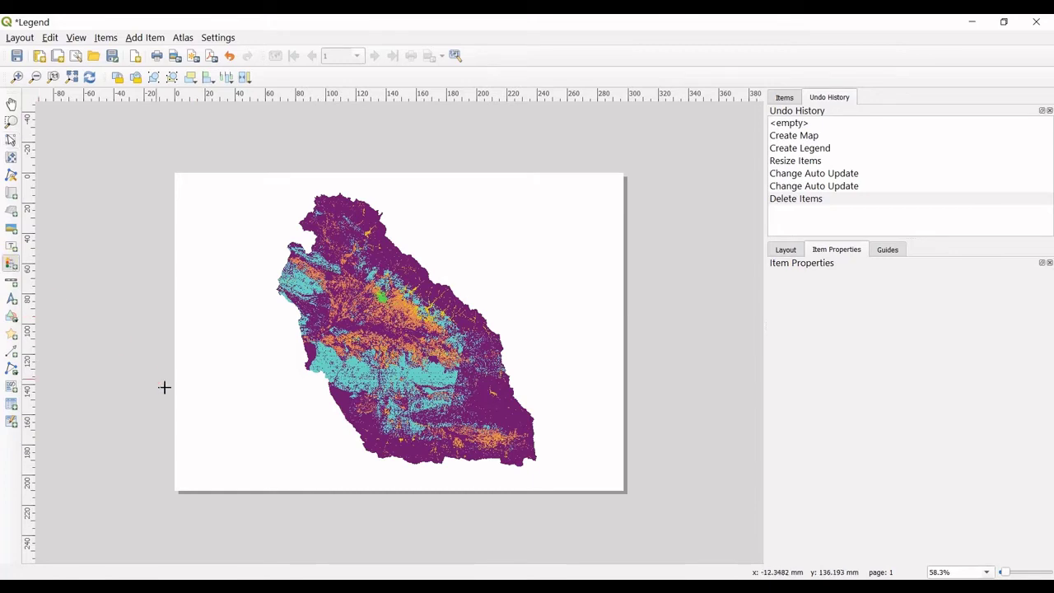
{"action": "left_click_drag", "start_coordinate": [181, 386], "coordinate": [243, 485]}
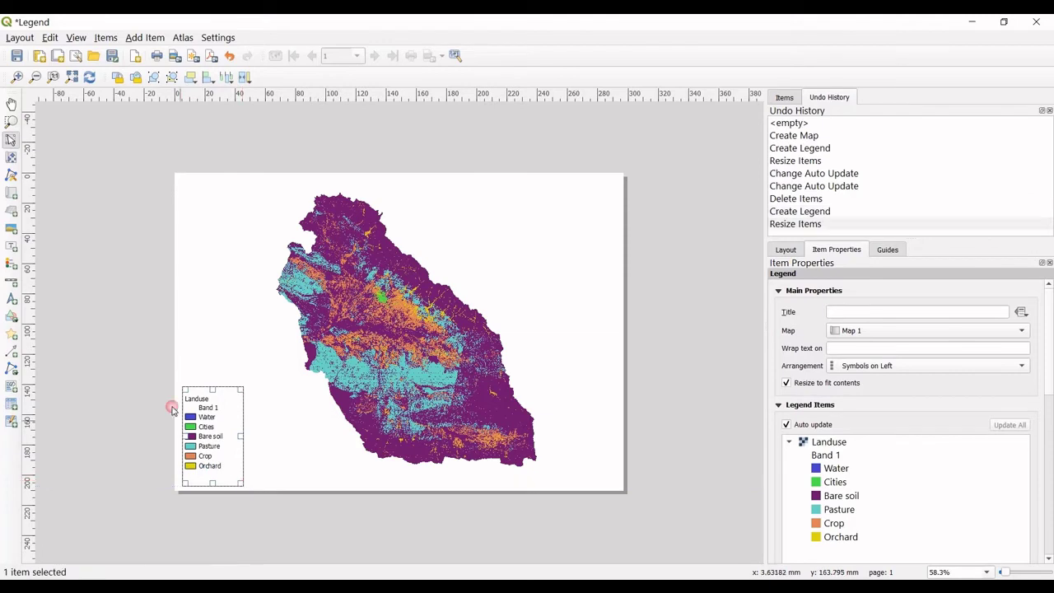
{"action": "left_click", "coordinate": [294, 449]}
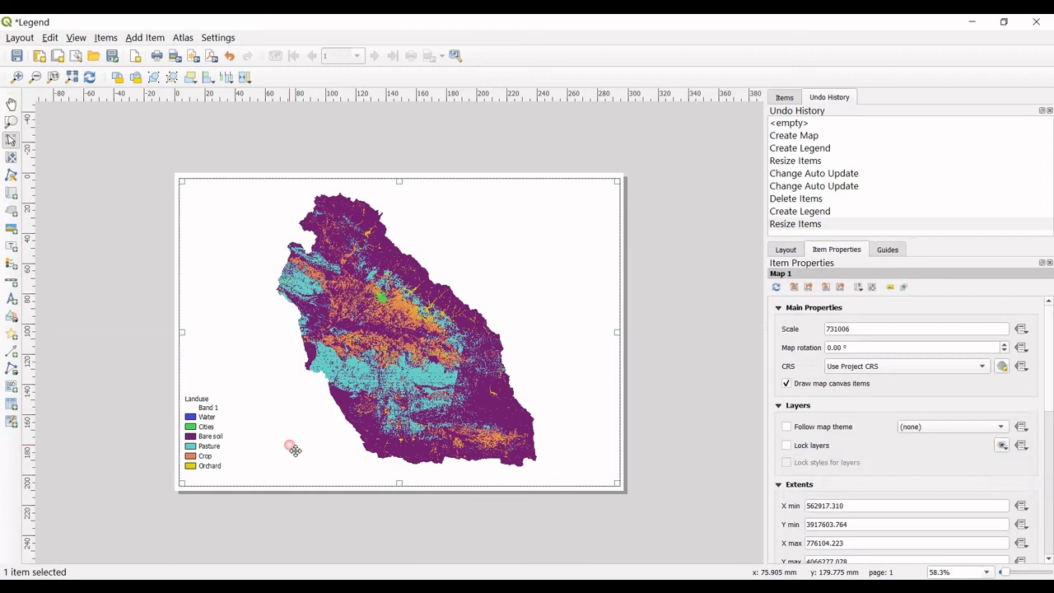
{"action": "left_click", "coordinate": [228, 416]}
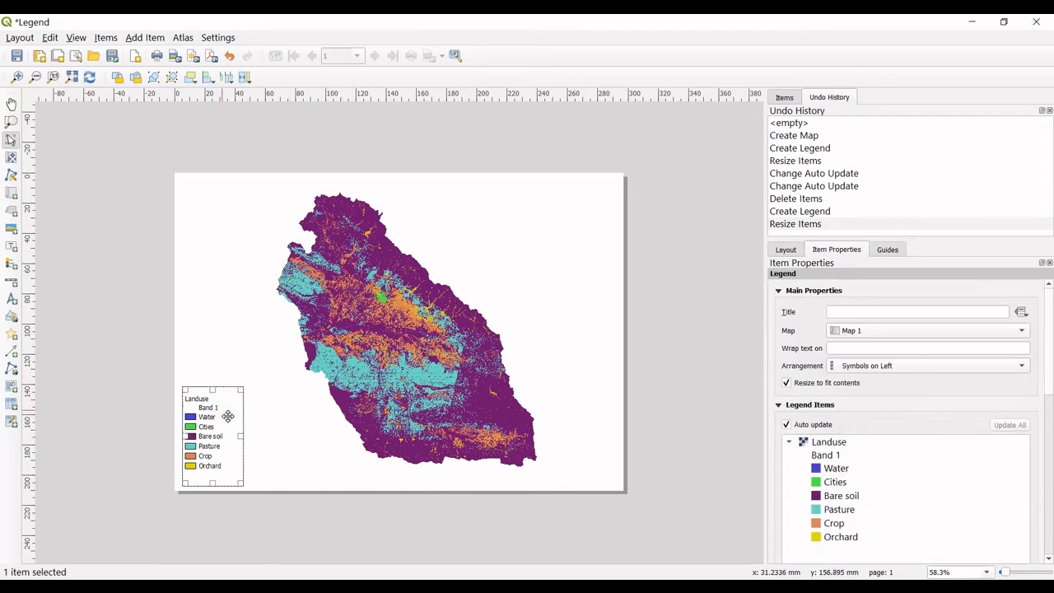
Check the Layout and Guides settings, then bring up the legend's context menu for Item Properties.
{"action": "scroll", "coordinate": [1045, 342], "scroll_direction": "down", "scroll_amount": 2}
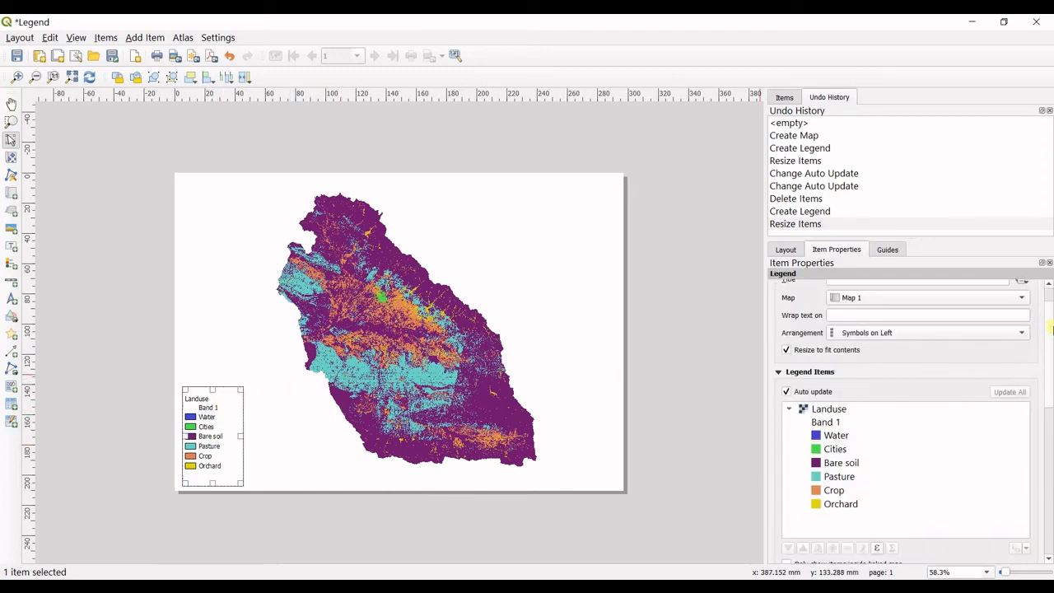
{"action": "scroll", "coordinate": [1045, 400], "scroll_direction": "down", "scroll_amount": 5}
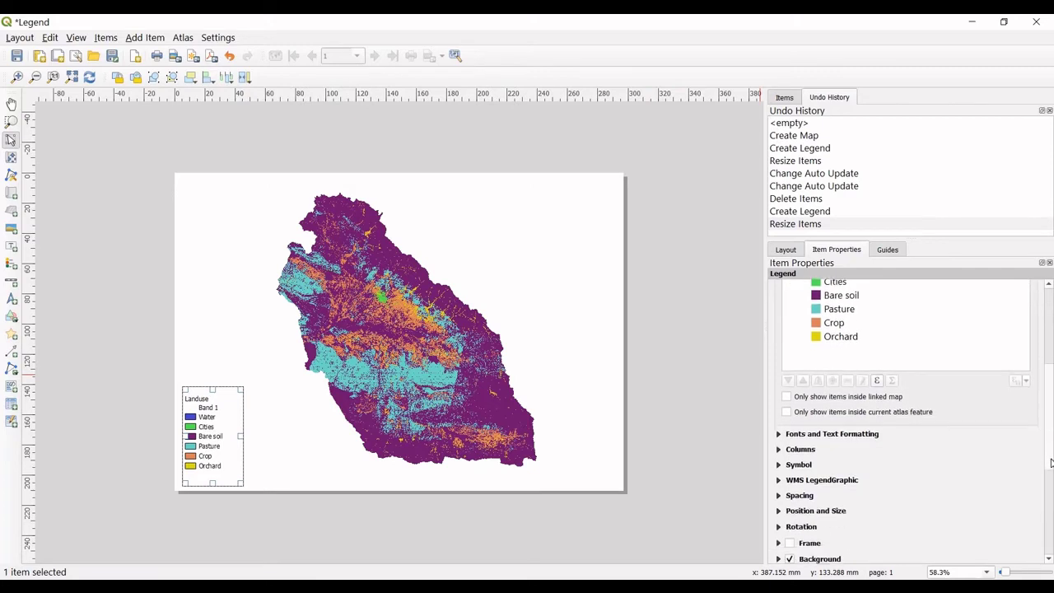
{"action": "scroll", "coordinate": [947, 346], "scroll_direction": "up", "scroll_amount": 10}
{"action": "left_click", "coordinate": [794, 250]}
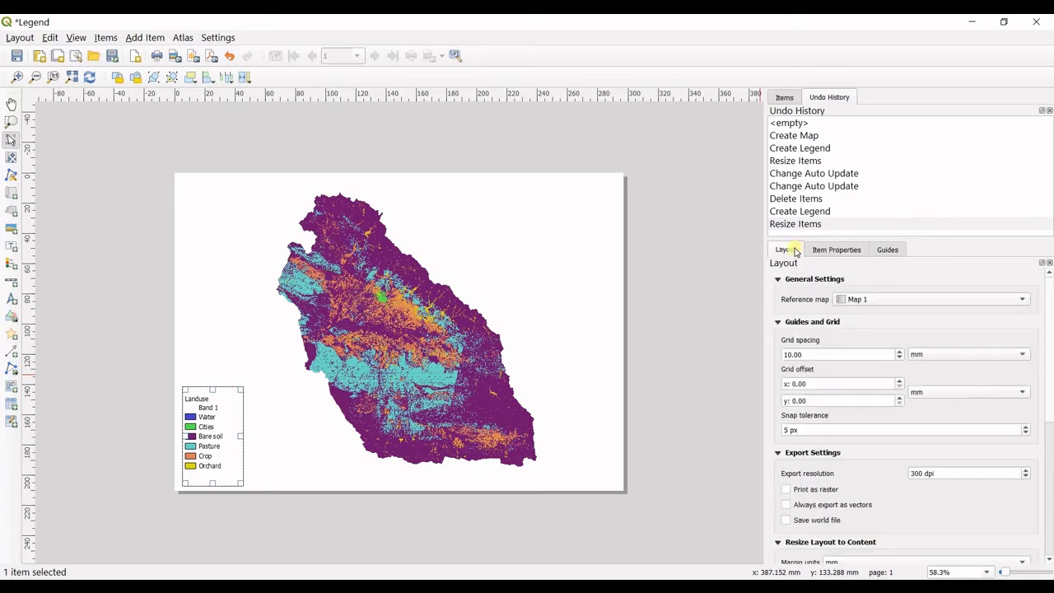
{"action": "left_click", "coordinate": [237, 421]}
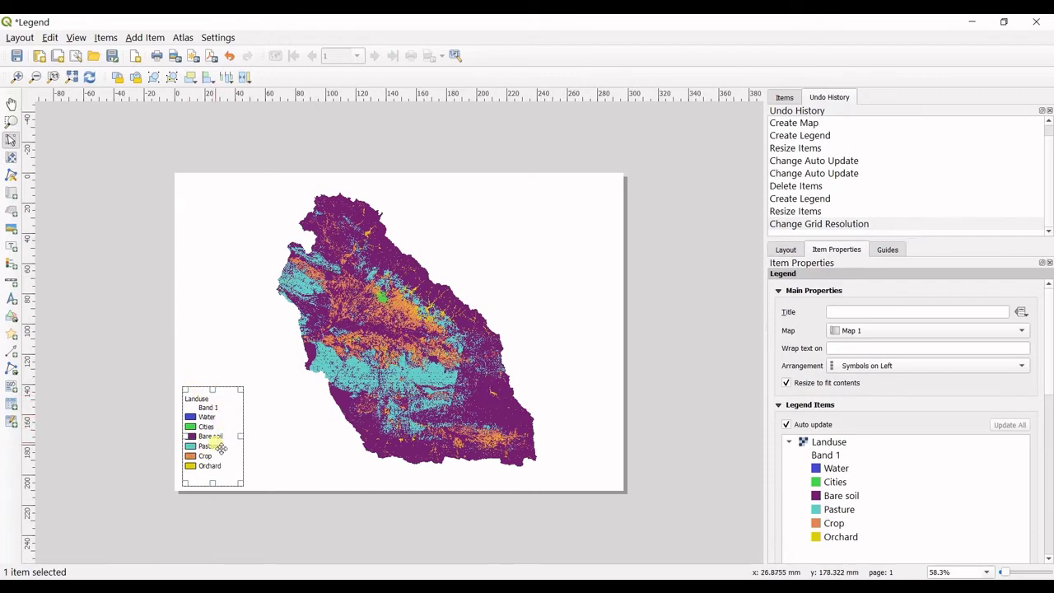
{"action": "right_click", "coordinate": [214, 403]}
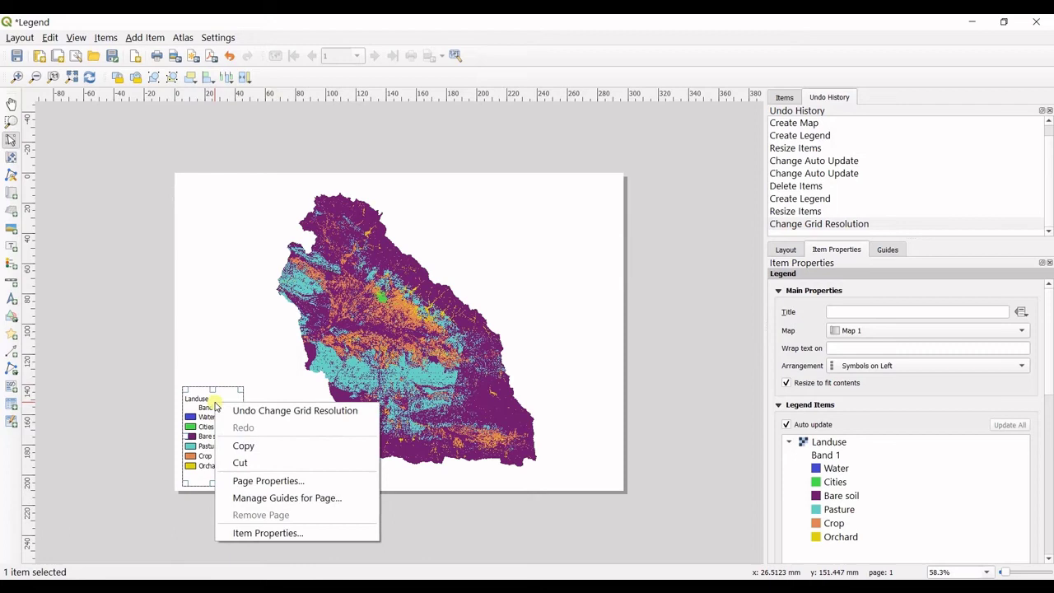
{"action": "left_click", "coordinate": [255, 533]}
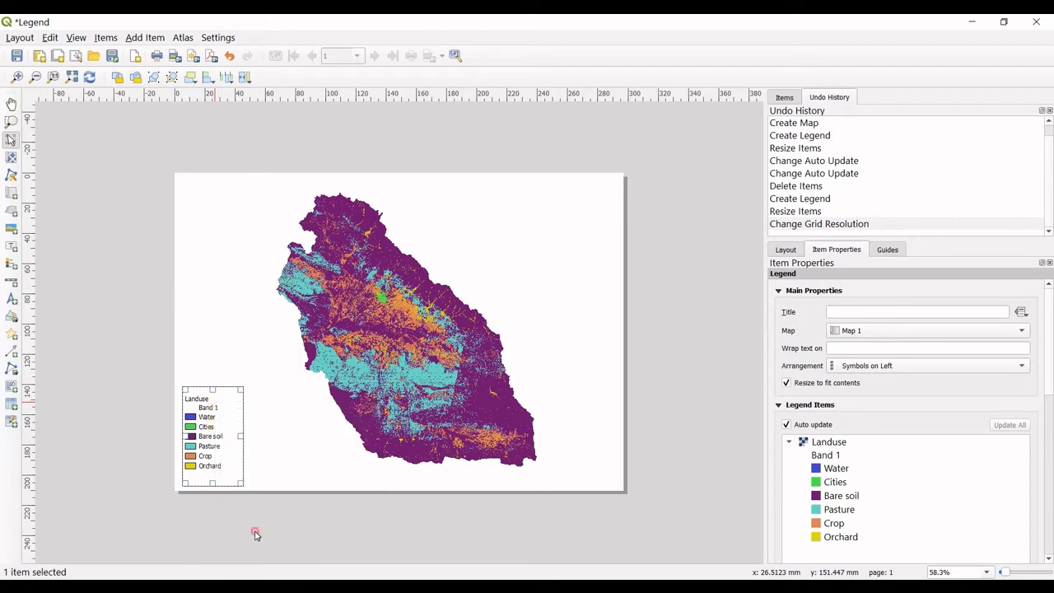
{"action": "left_click", "coordinate": [785, 250]}
{"action": "left_click", "coordinate": [886, 249]}
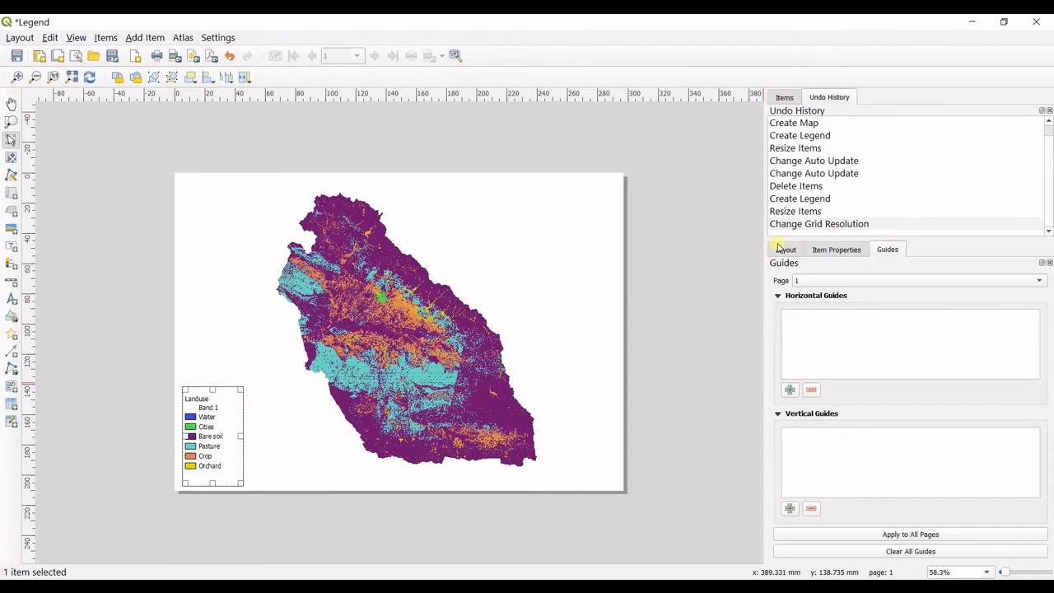
{"action": "left_click", "coordinate": [778, 247]}
{"action": "right_click", "coordinate": [201, 416]}
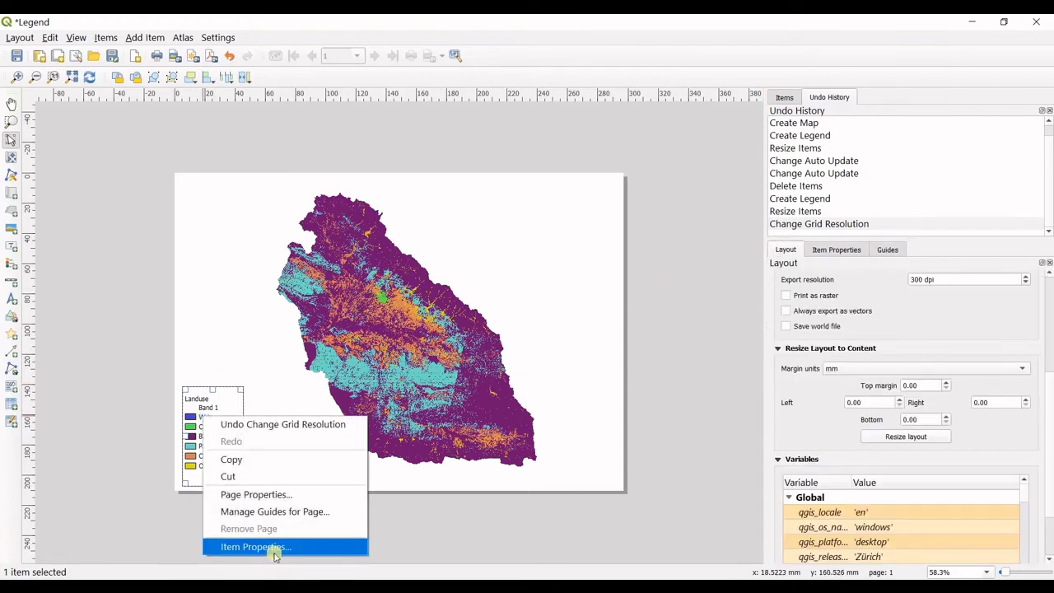
Open the legend's Item Properties and try Symbols on Right before keeping Symbols on Left.
{"action": "left_click", "coordinate": [276, 549]}
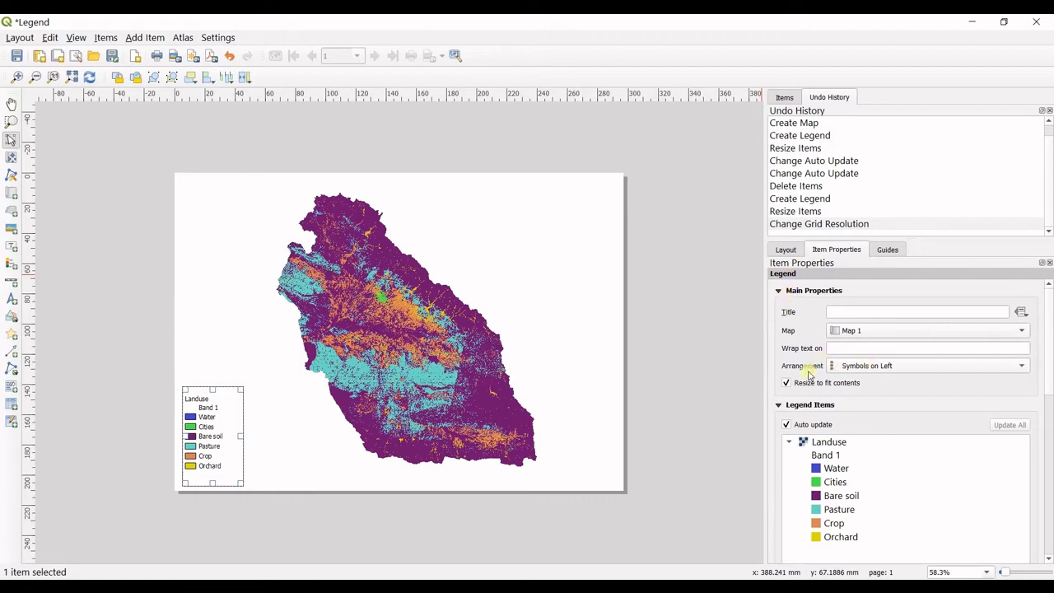
{"action": "left_click", "coordinate": [905, 365]}
{"action": "left_click", "coordinate": [908, 379]}
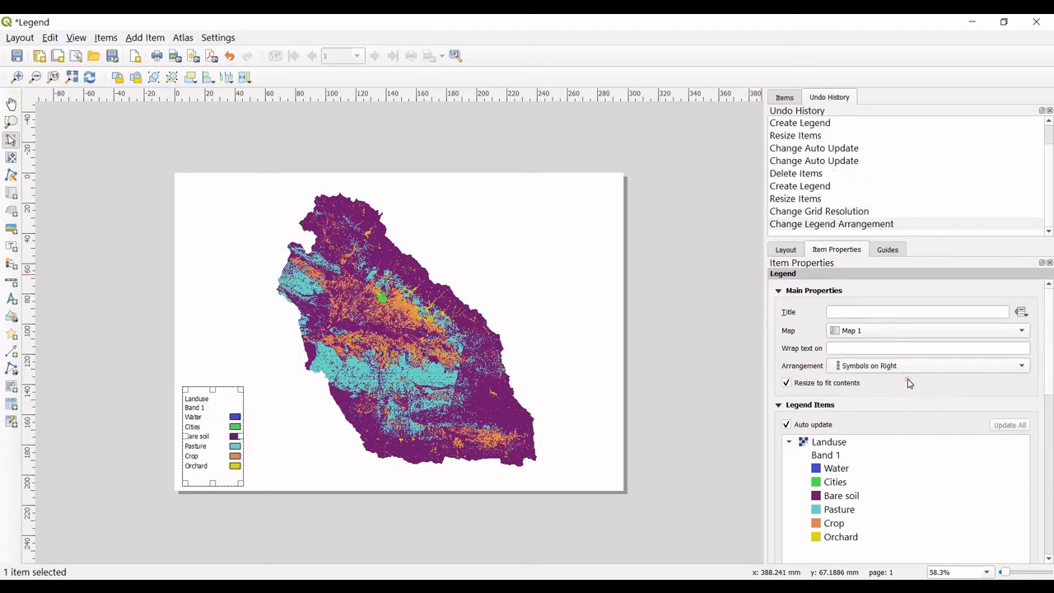
{"action": "left_click", "coordinate": [905, 370]}
{"action": "left_click", "coordinate": [898, 356]}
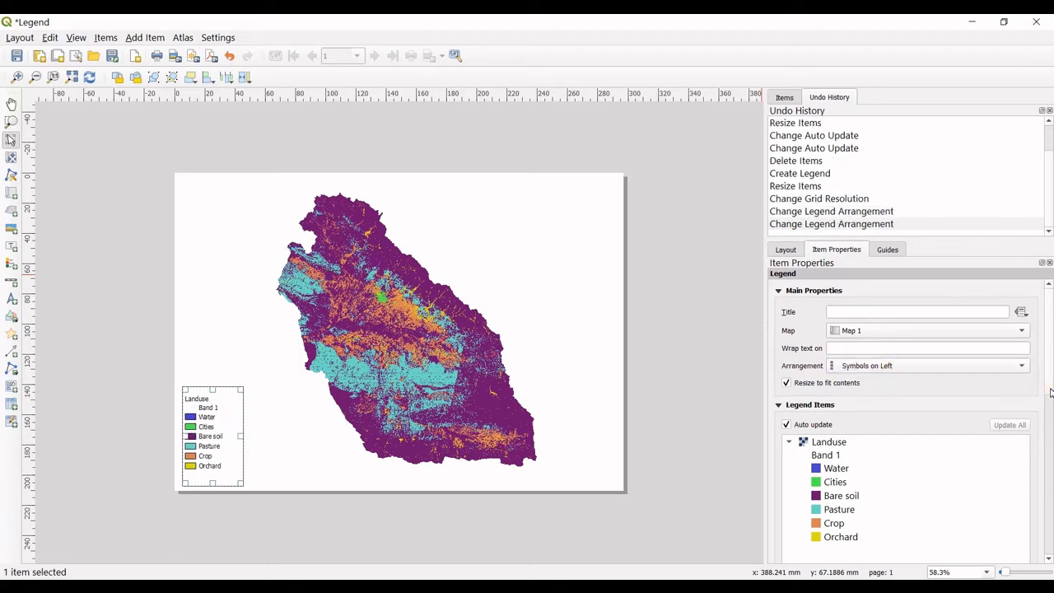
Toggle 'Resize to fit contents' so the legend box fits snugly.
{"action": "scroll", "coordinate": [1050, 392], "scroll_direction": "down", "scroll_amount": 1}
{"action": "left_click", "coordinate": [788, 376]}
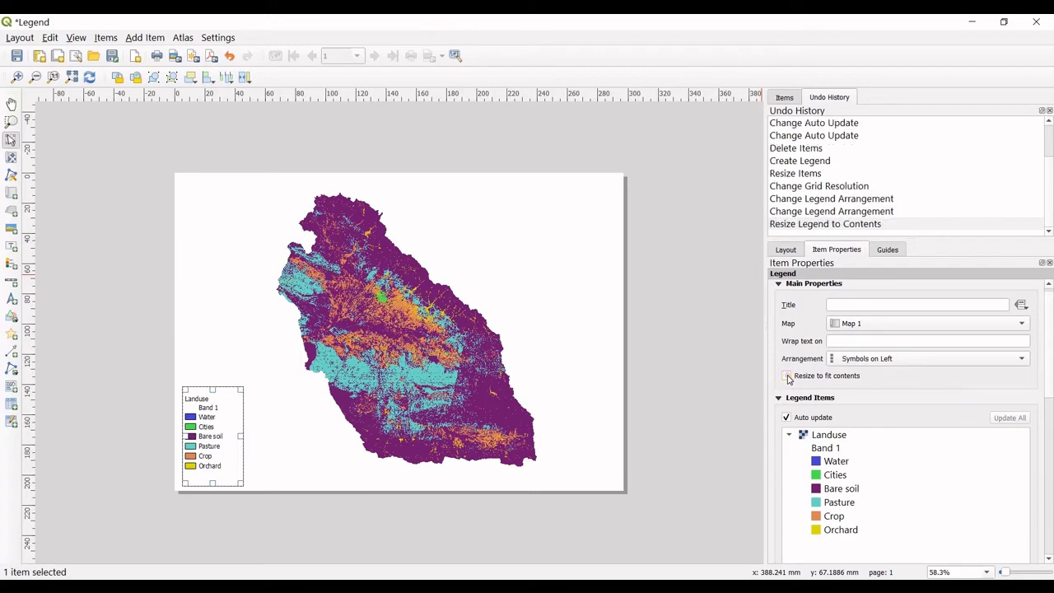
{"action": "left_click", "coordinate": [788, 376]}
{"action": "left_click", "coordinate": [788, 376]}
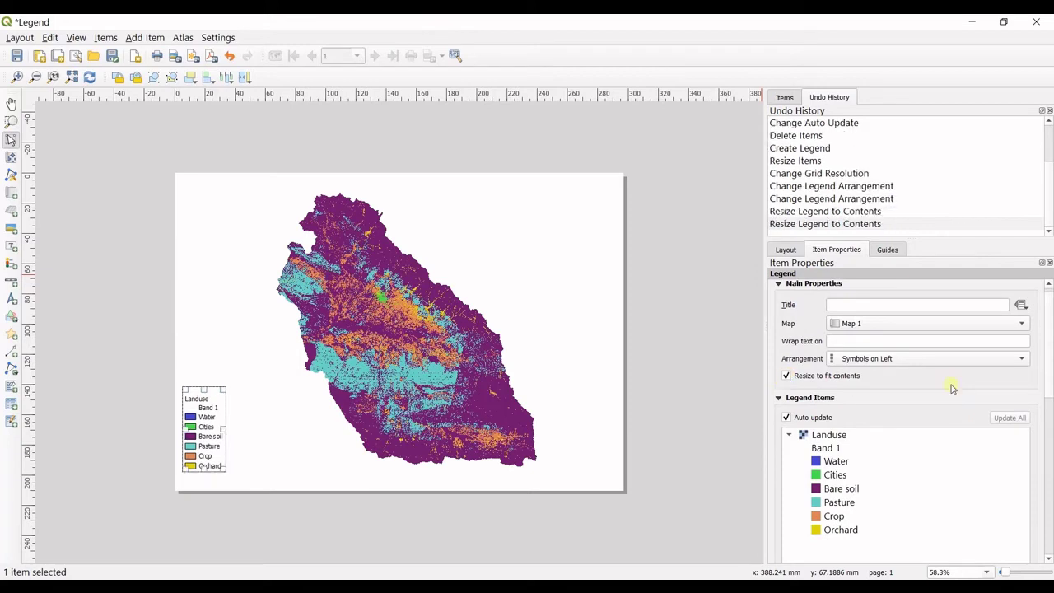
{"action": "scroll", "coordinate": [1049, 376], "scroll_direction": "down", "scroll_amount": 2}
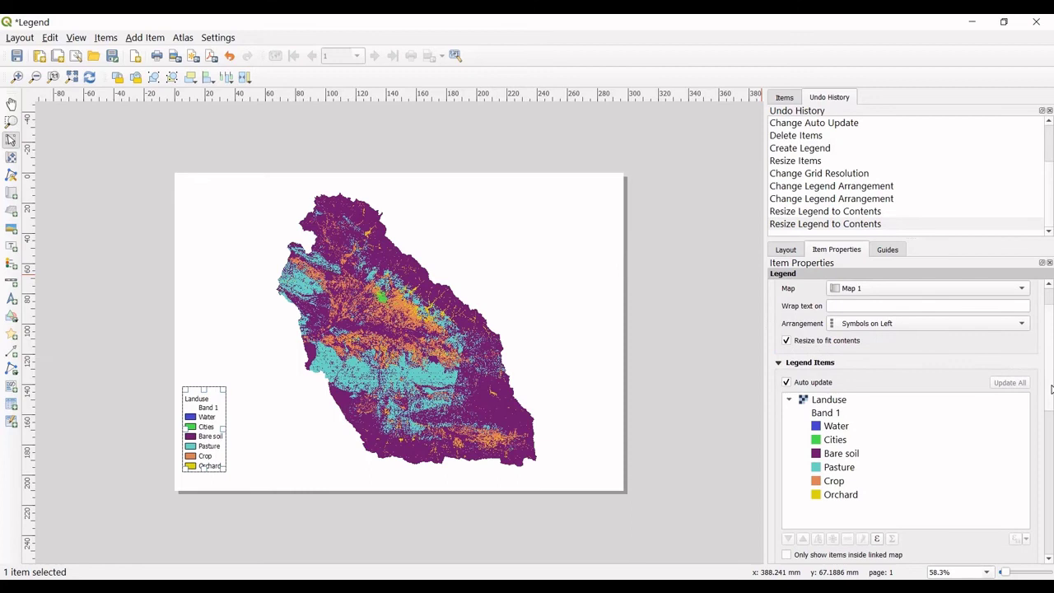
{"action": "scroll", "coordinate": [1051, 389], "scroll_direction": "down", "scroll_amount": 3}
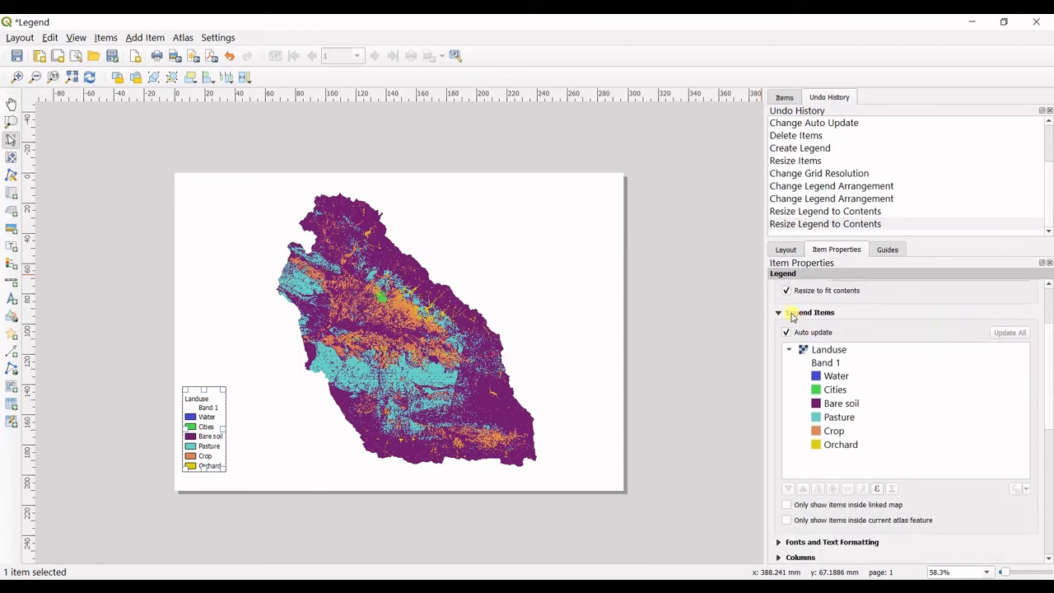
{"action": "left_click", "coordinate": [847, 404]}
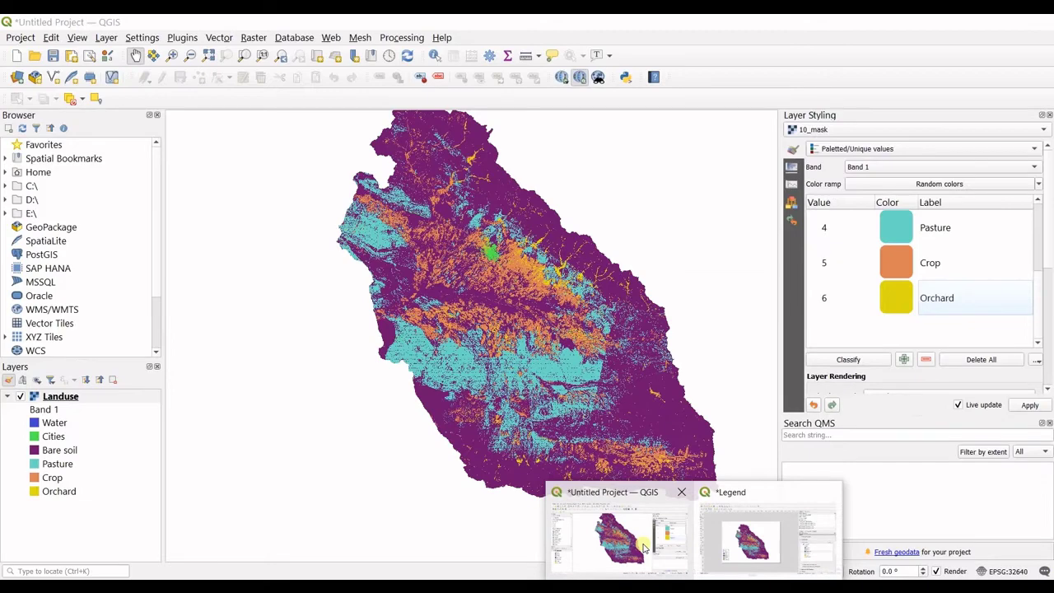
{"action": "left_click", "coordinate": [645, 548]}
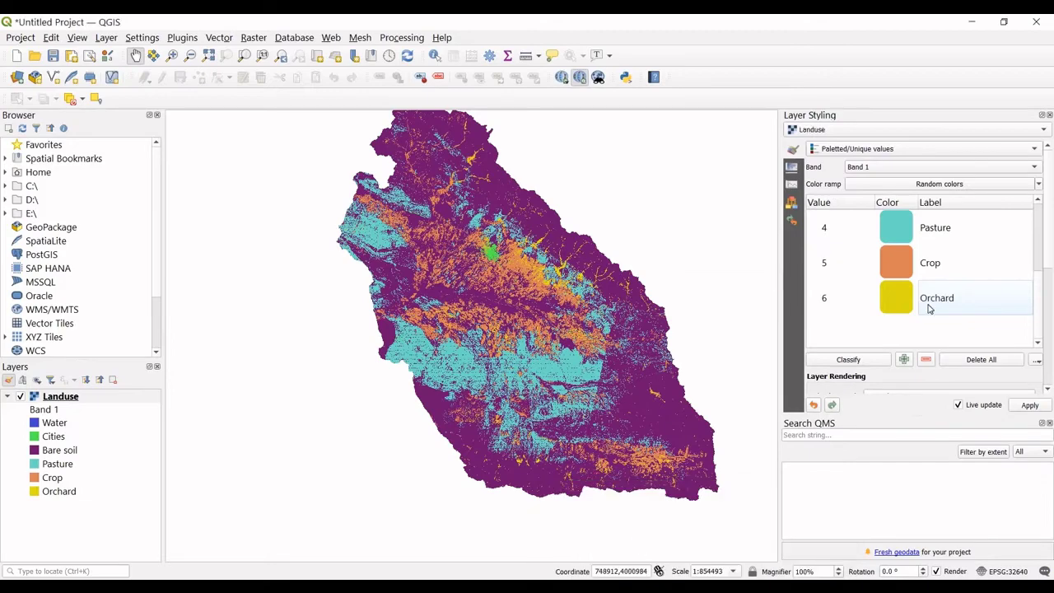
{"action": "double_click", "coordinate": [936, 299]}
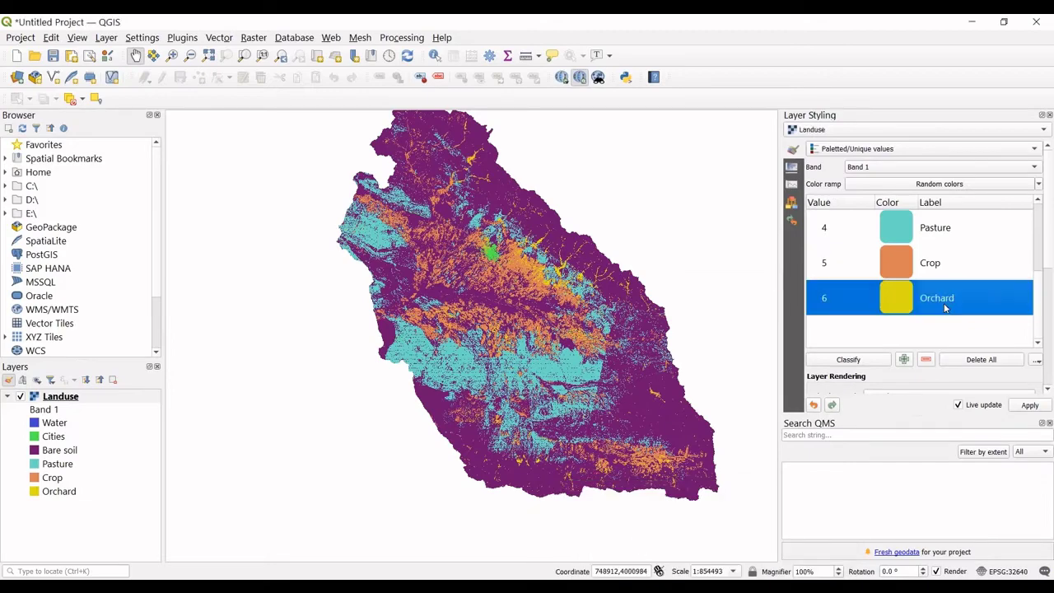
{"action": "left_click", "coordinate": [848, 313]}
{"action": "left_click", "coordinate": [970, 25]}
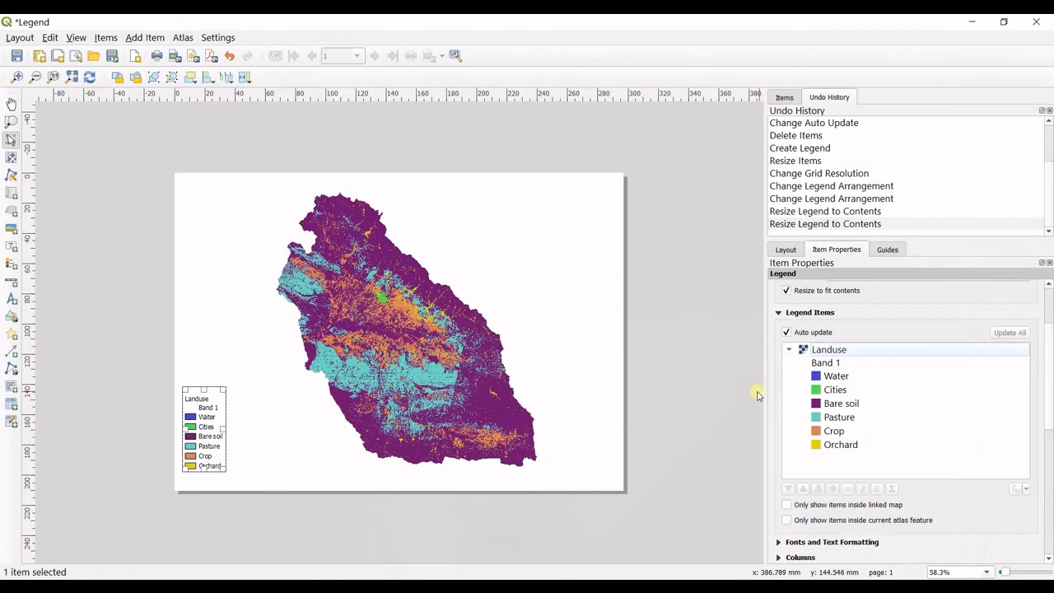
Set the Band 1 subgroup heading and item label fonts to bold, and widen the legend box.
{"action": "scroll", "coordinate": [910, 449], "scroll_direction": "down", "scroll_amount": 3}
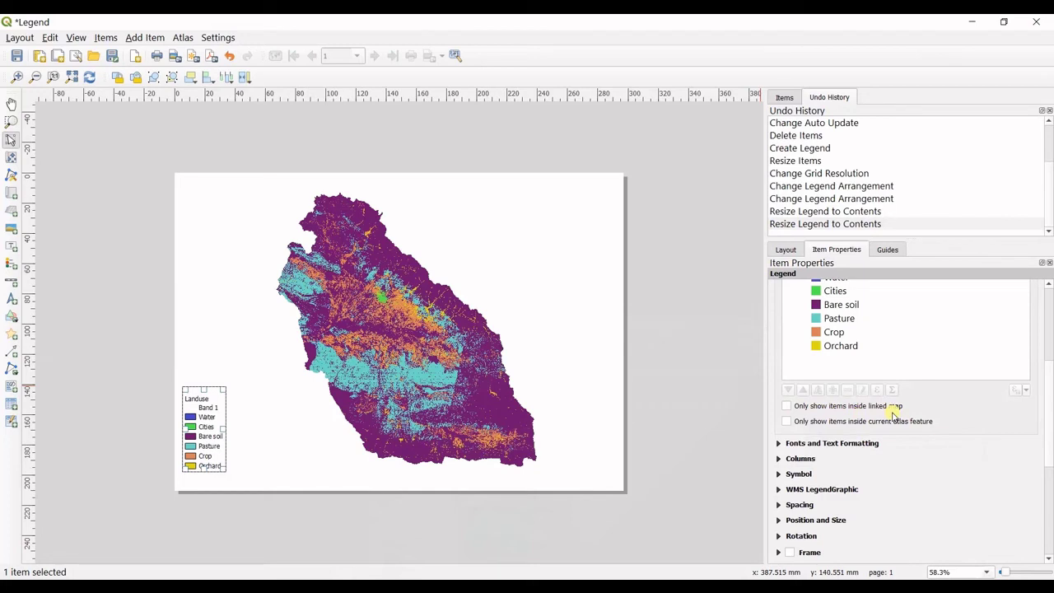
{"action": "scroll", "coordinate": [839, 447], "scroll_direction": "down", "scroll_amount": 1}
{"action": "left_click", "coordinate": [816, 410]}
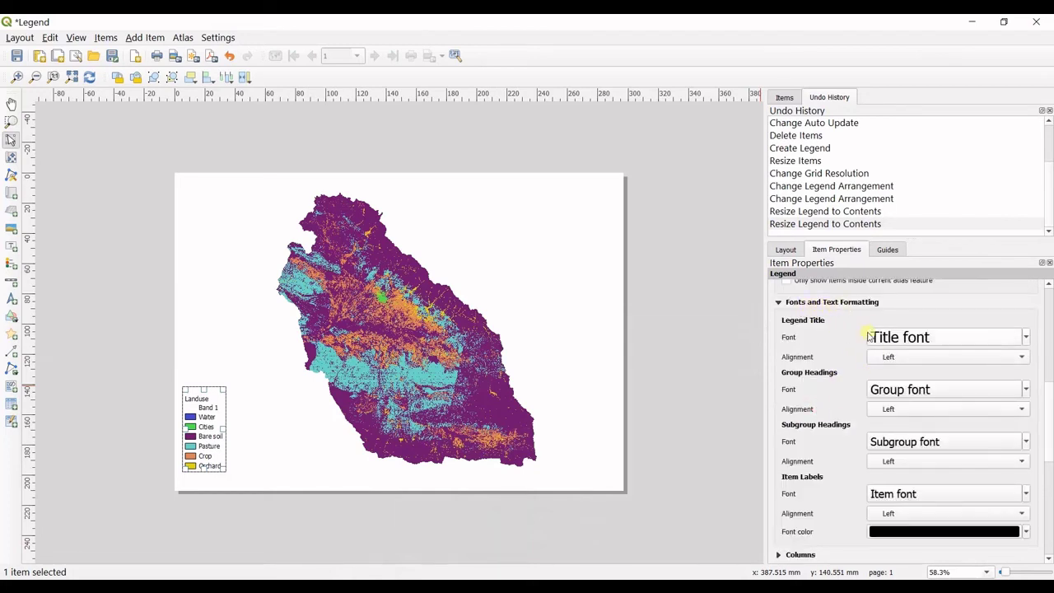
{"action": "scroll", "coordinate": [853, 363], "scroll_direction": "down", "scroll_amount": 1}
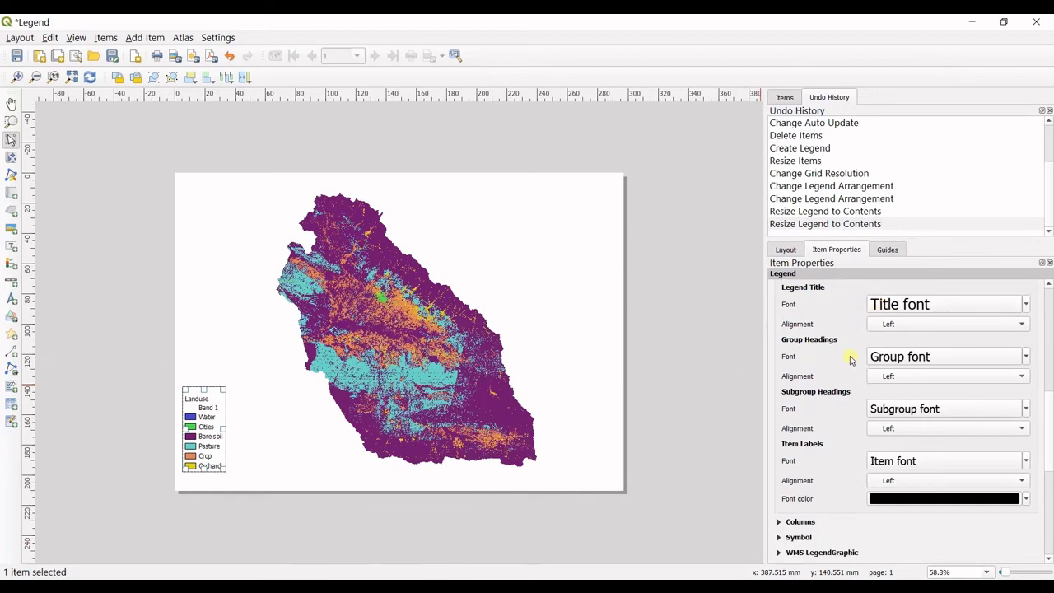
{"action": "left_click", "coordinate": [923, 412]}
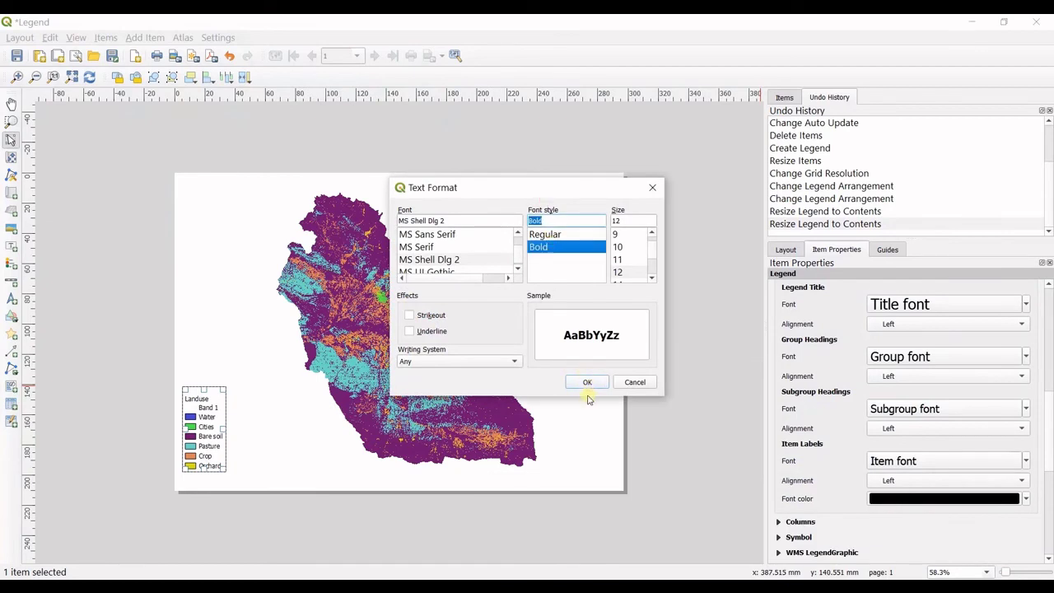
{"action": "left_click", "coordinate": [587, 381]}
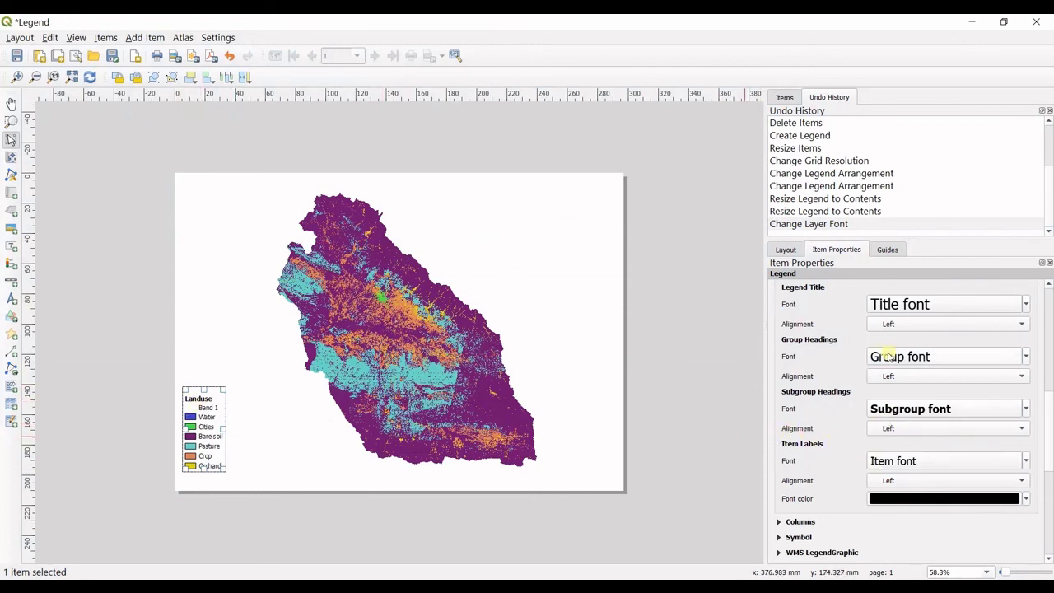
{"action": "left_click", "coordinate": [885, 461]}
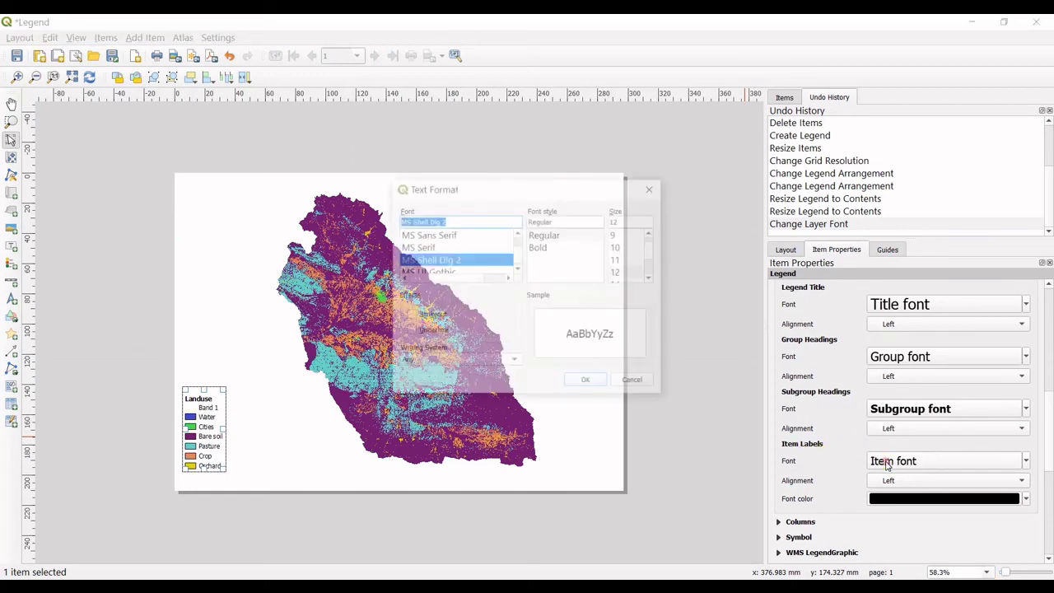
{"action": "left_click", "coordinate": [539, 247]}
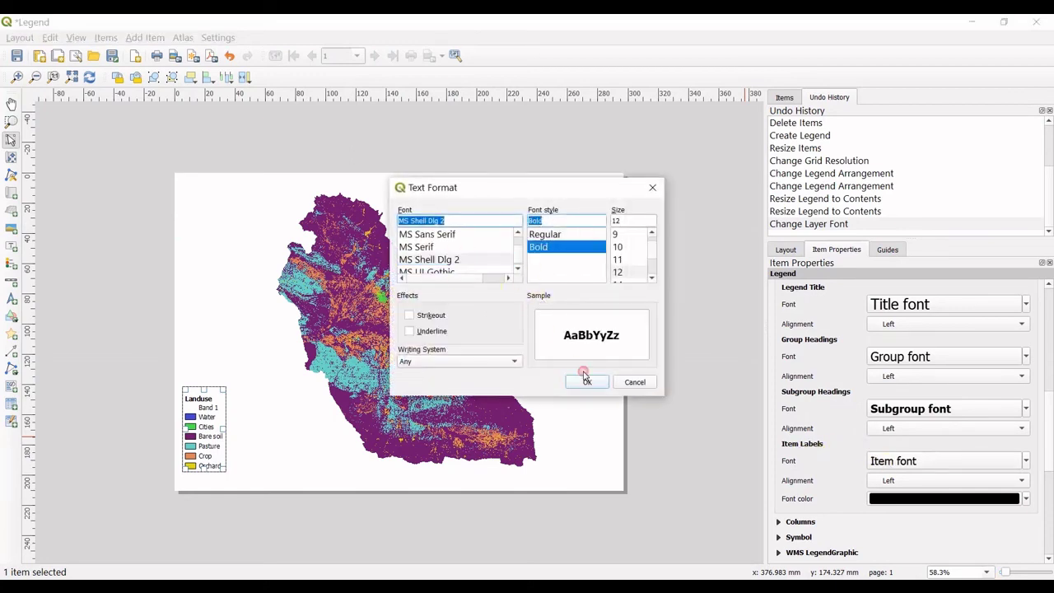
{"action": "left_click", "coordinate": [583, 381]}
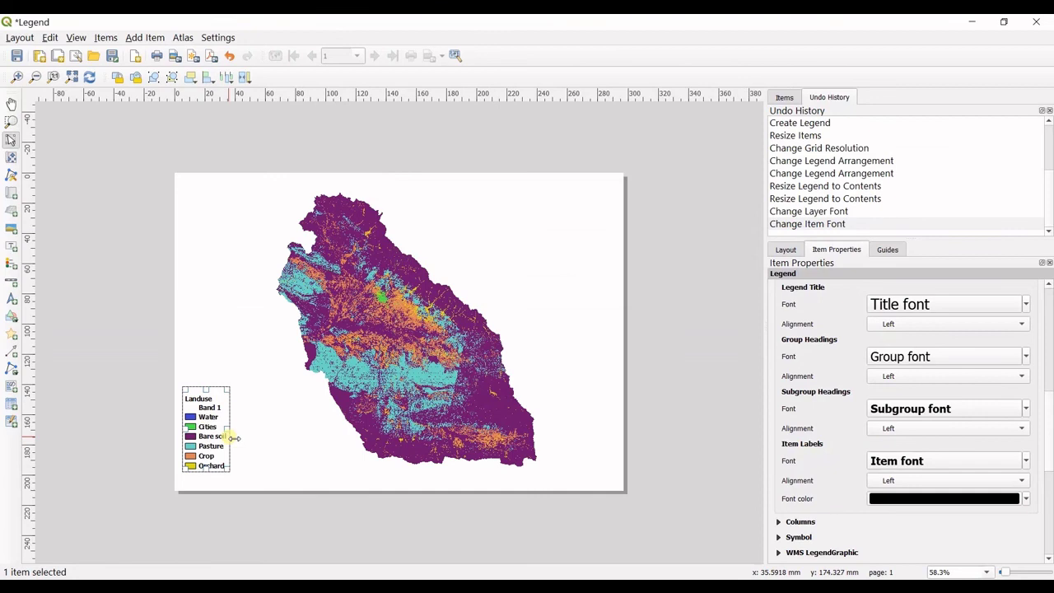
{"action": "left_click_drag", "start_coordinate": [232, 435], "coordinate": [246, 443]}
Colour the legend item labels dark red.
{"action": "scroll", "coordinate": [1024, 461], "scroll_direction": "down", "scroll_amount": 1}
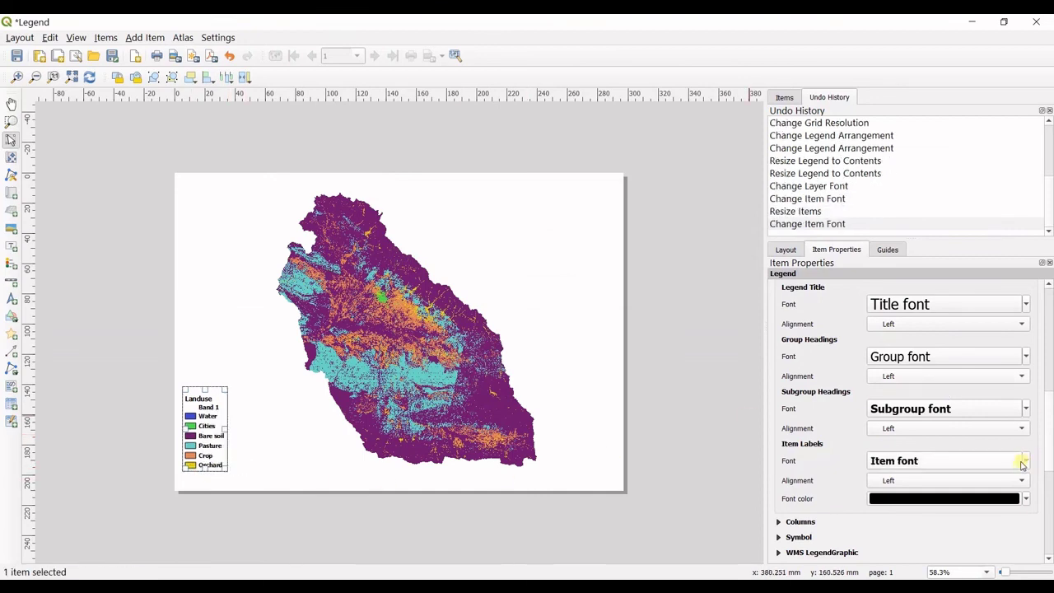
{"action": "scroll", "coordinate": [1025, 480], "scroll_direction": "down", "scroll_amount": 1}
{"action": "scroll", "coordinate": [1051, 442], "scroll_direction": "down", "scroll_amount": 3}
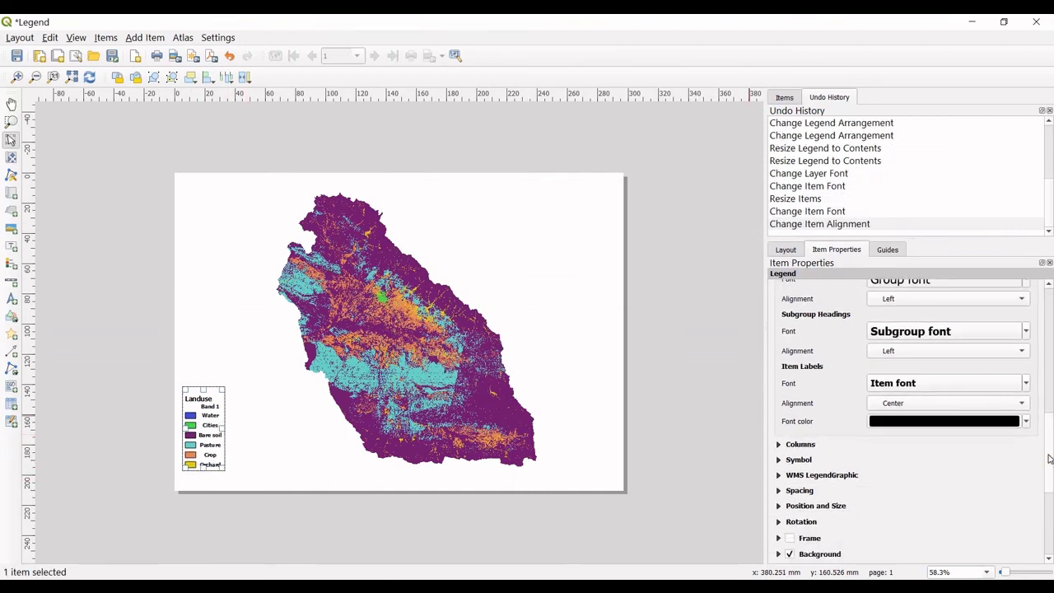
{"action": "scroll", "coordinate": [992, 454], "scroll_direction": "up", "scroll_amount": 1}
{"action": "left_click", "coordinate": [992, 457]}
{"action": "left_click_drag", "start_coordinate": [903, 399], "coordinate": [904, 353]}
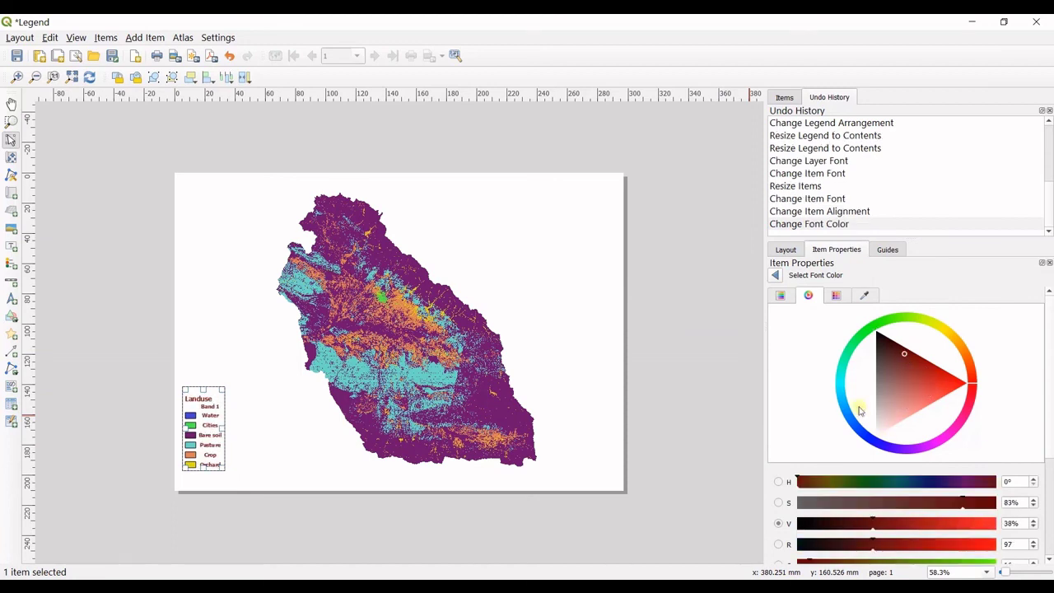
{"action": "left_click", "coordinate": [774, 274]}
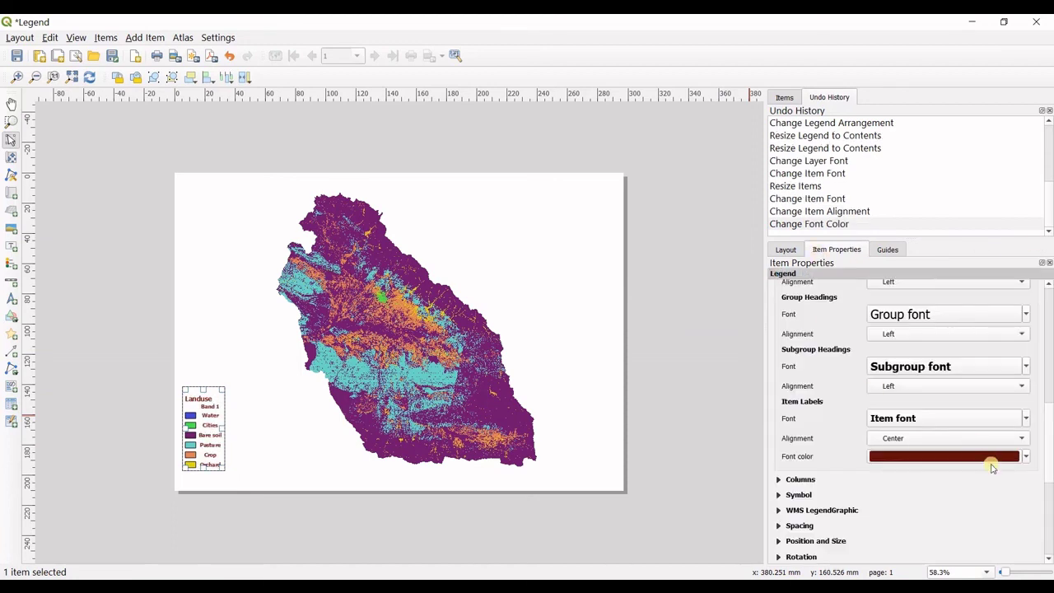
{"action": "scroll", "coordinate": [847, 477], "scroll_direction": "down", "scroll_amount": 2}
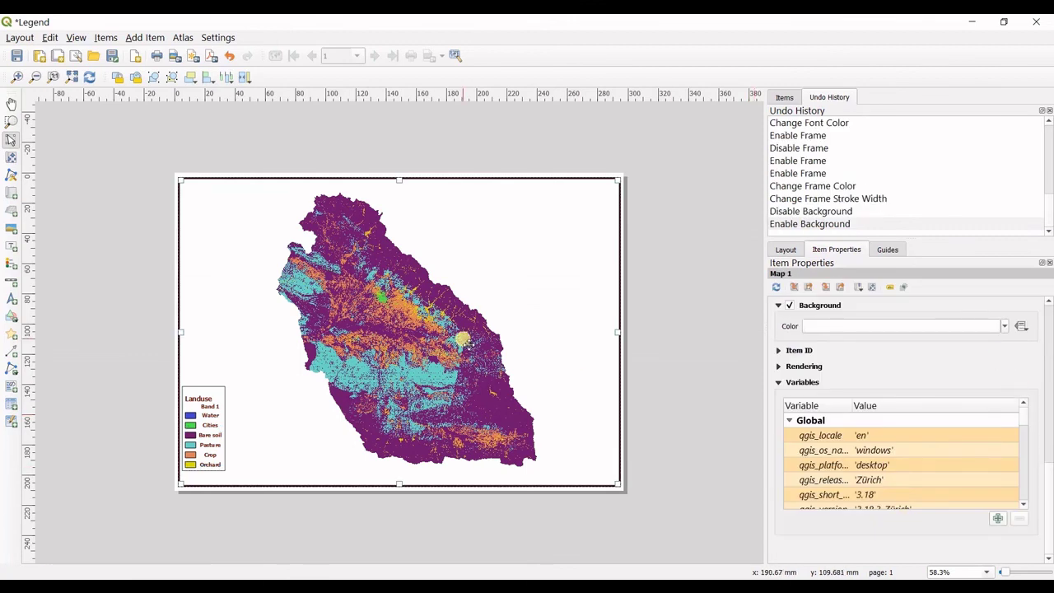